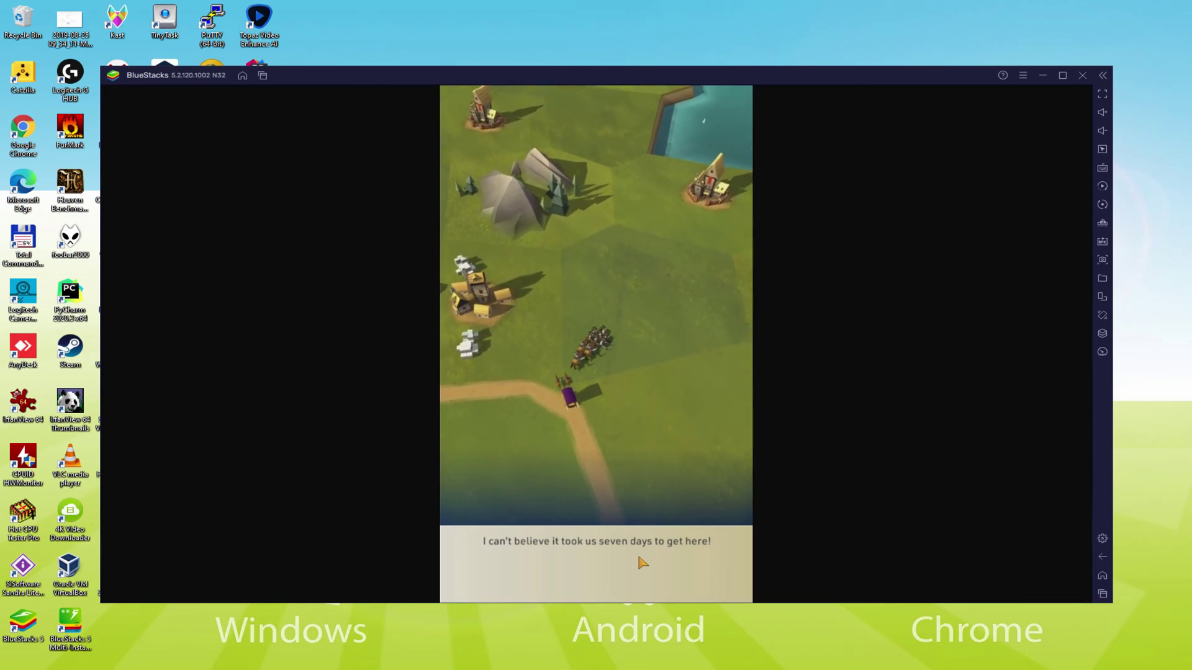
Advance through the royal couple's arrival dialogue, select their town on the map and enter My City.
click(638, 557)
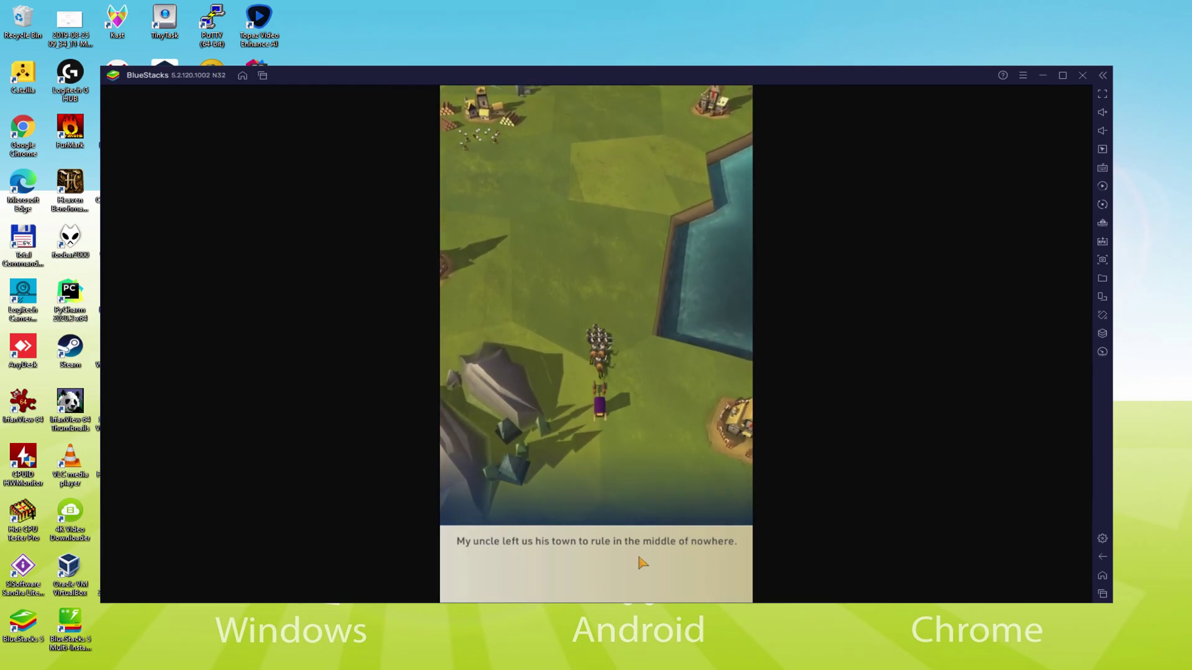
click(639, 557)
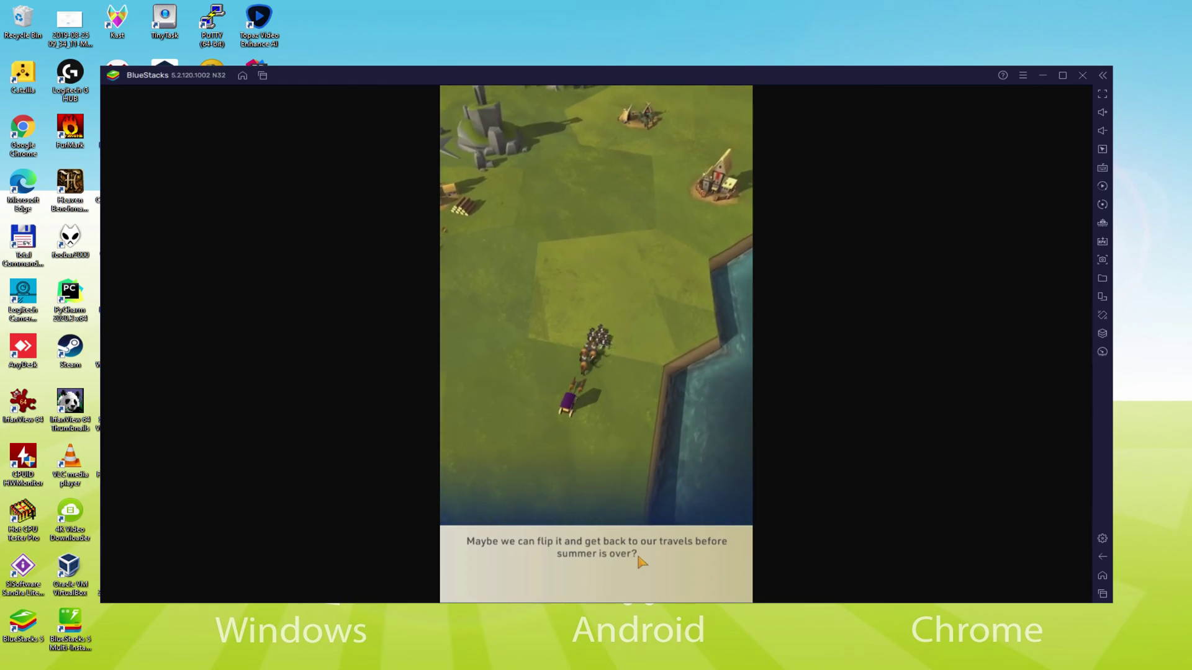
click(642, 561)
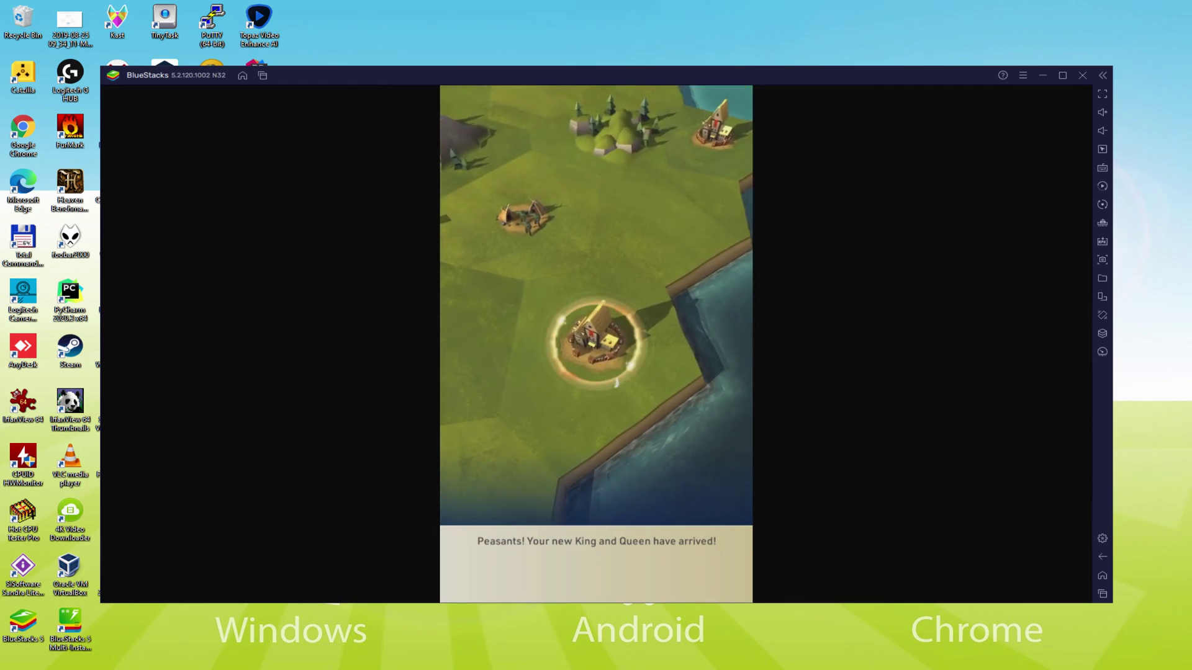
click(669, 404)
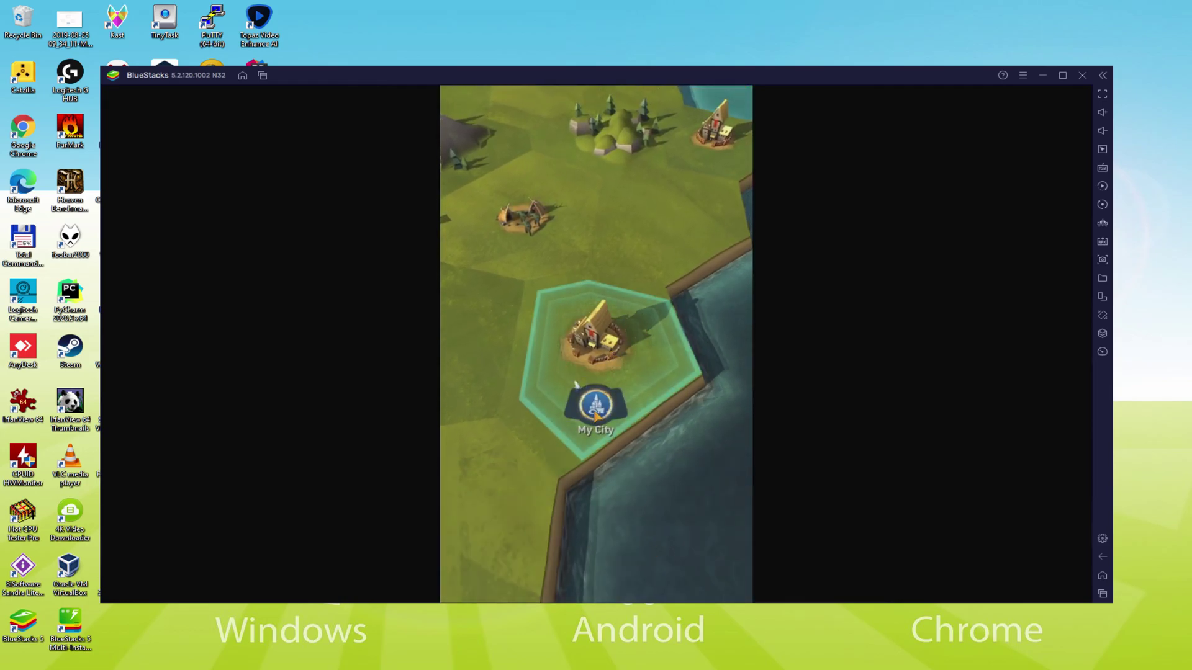
click(596, 411)
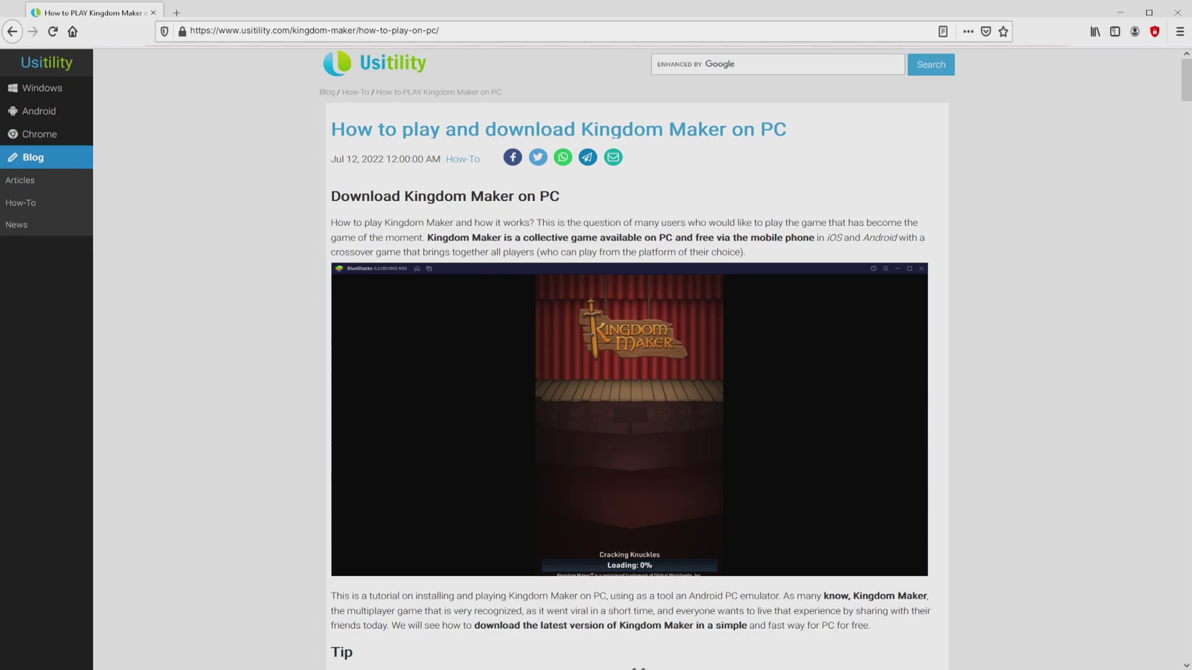
Open the article's PC download link, look over the Kingdom Maker page and start the Play Kingdom Maker on PC download.
scroll(630, 360, down, 4)
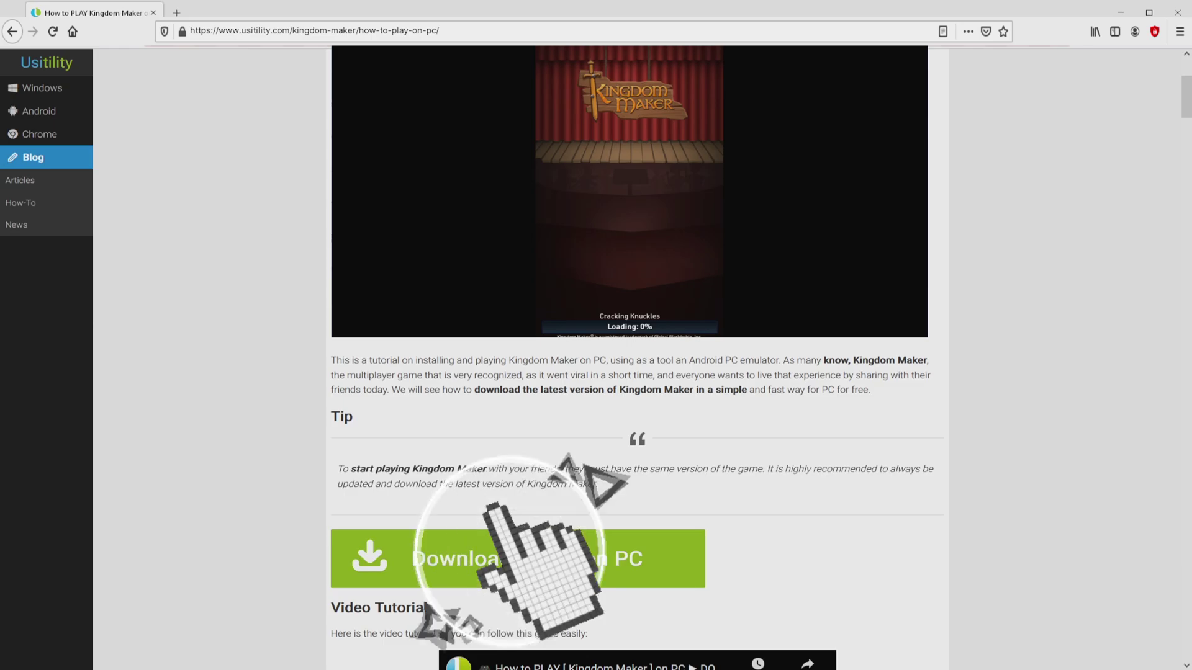
click(490, 558)
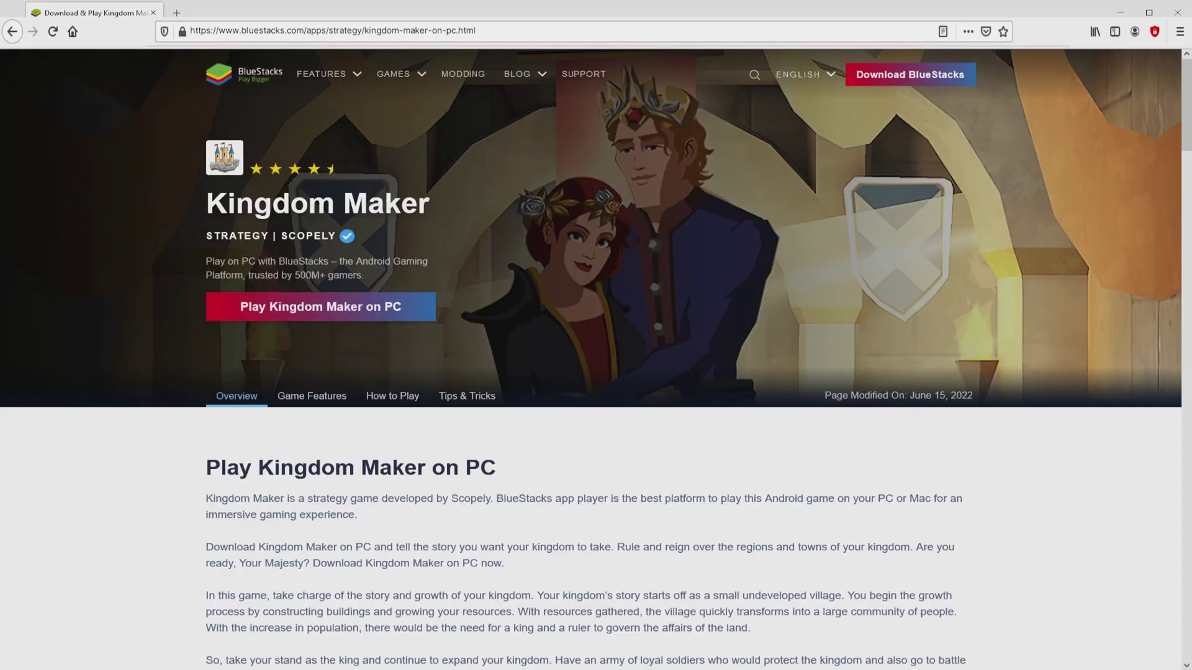
scroll(590, 360, down, 20)
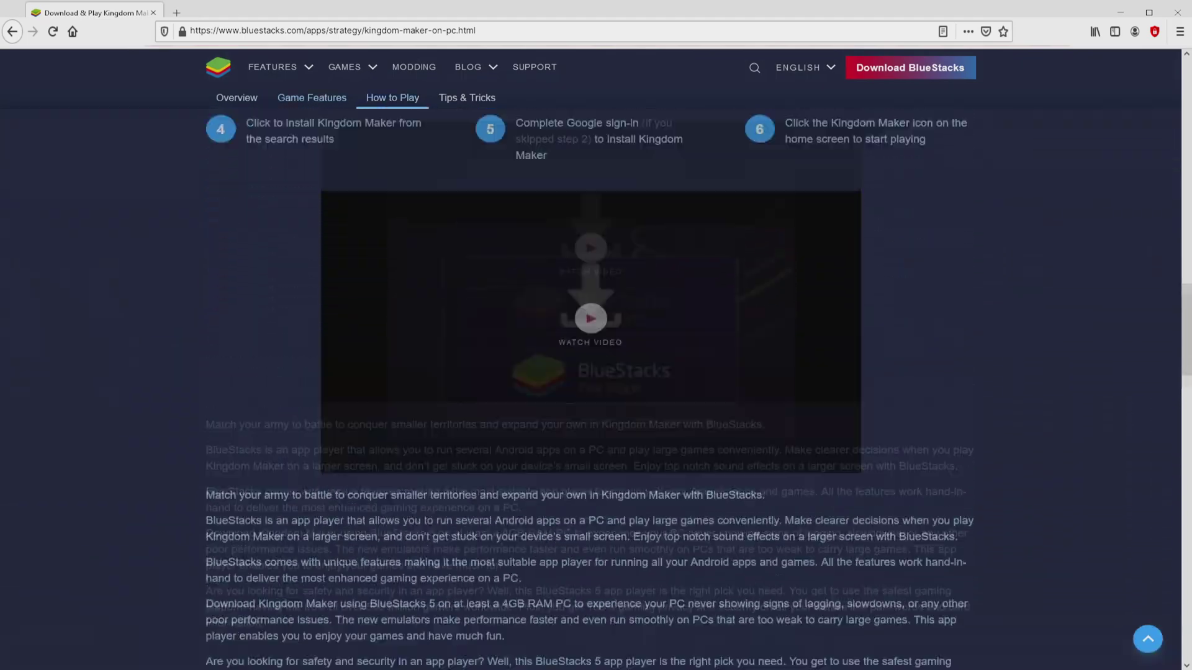
scroll(590, 385, up, 10)
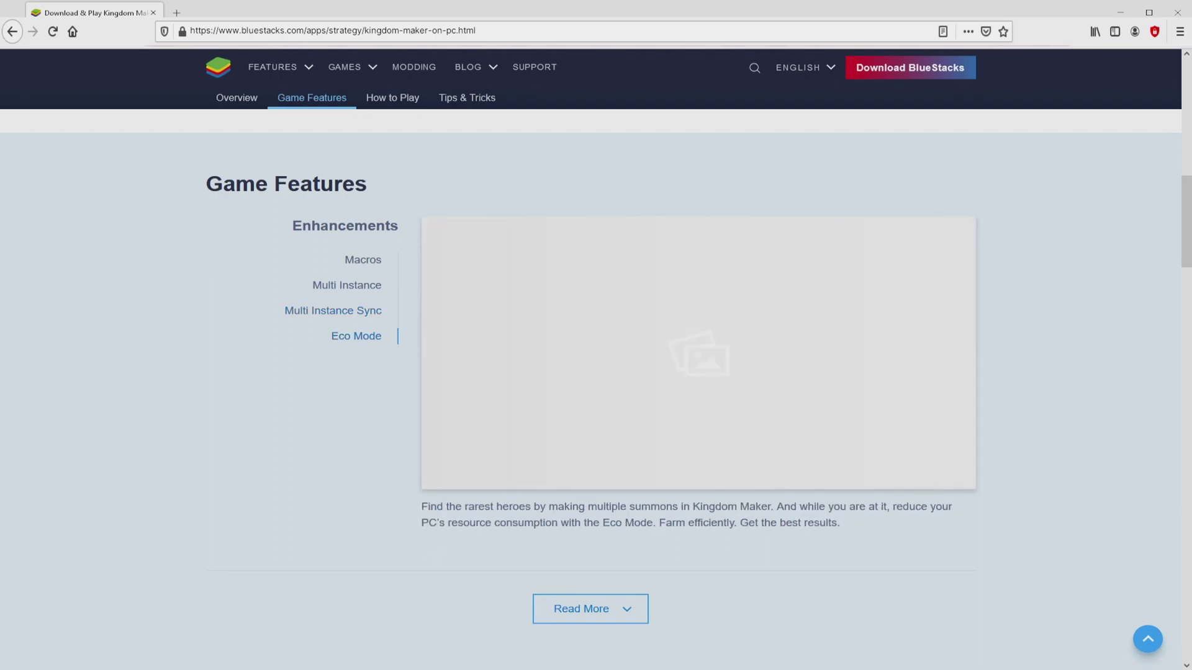
key(Home)
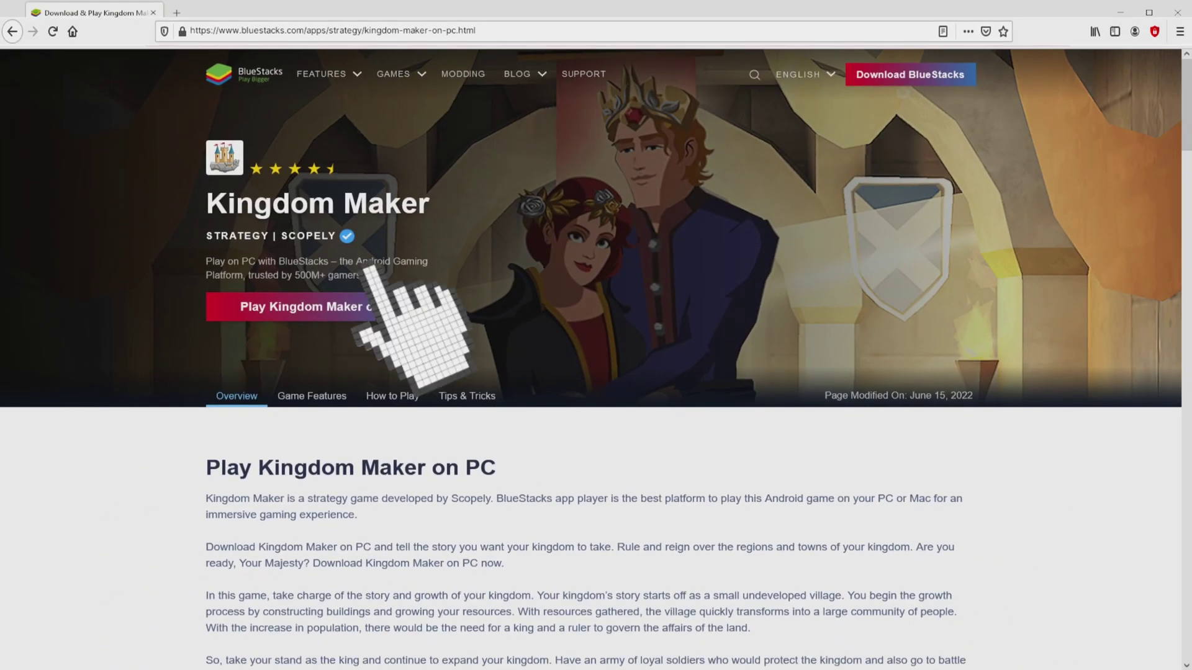
click(373, 307)
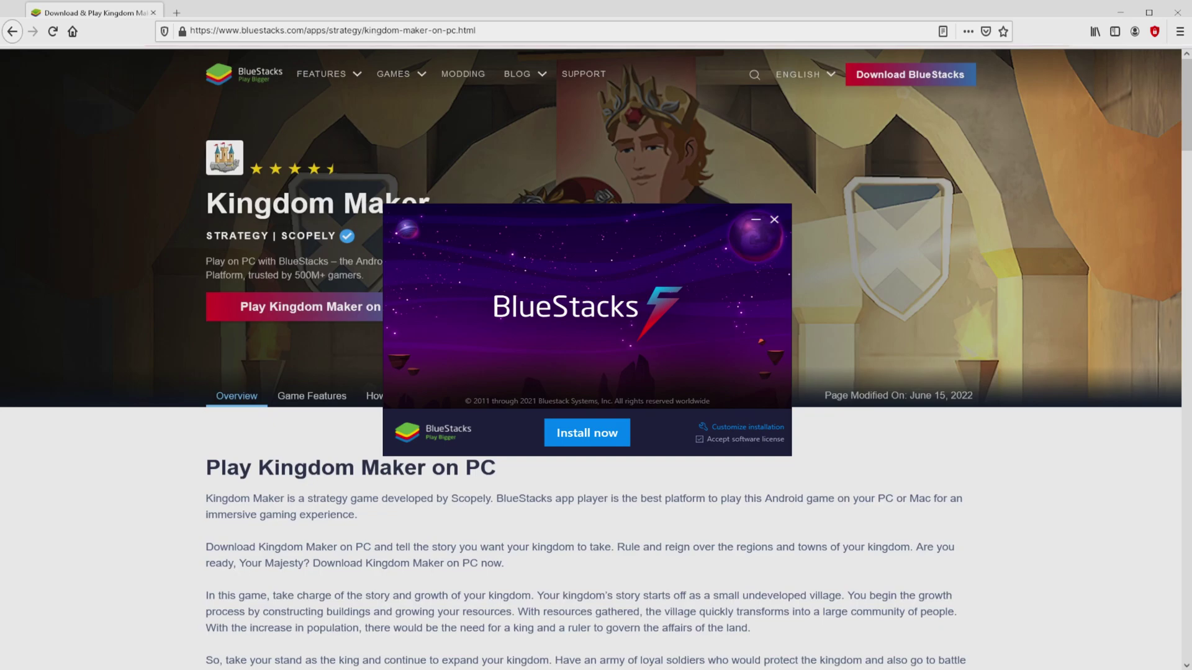
Clear the browser from view, check the installer's custom data path and install BlueStacks without changing it.
key(super+Down)
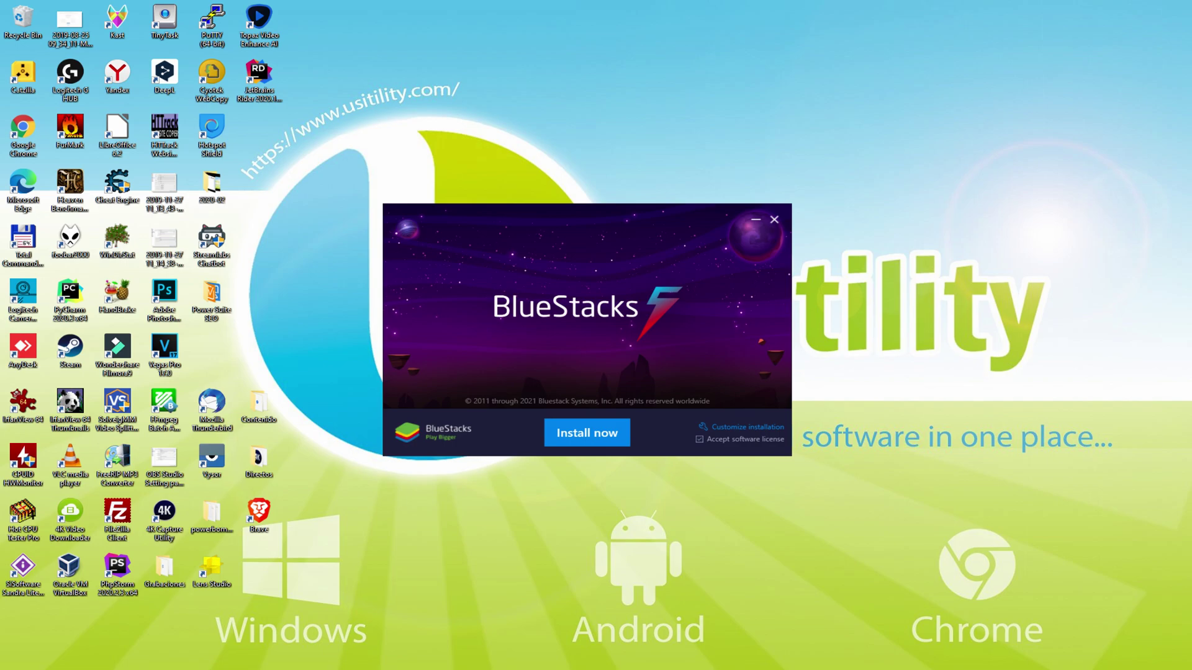
click(736, 427)
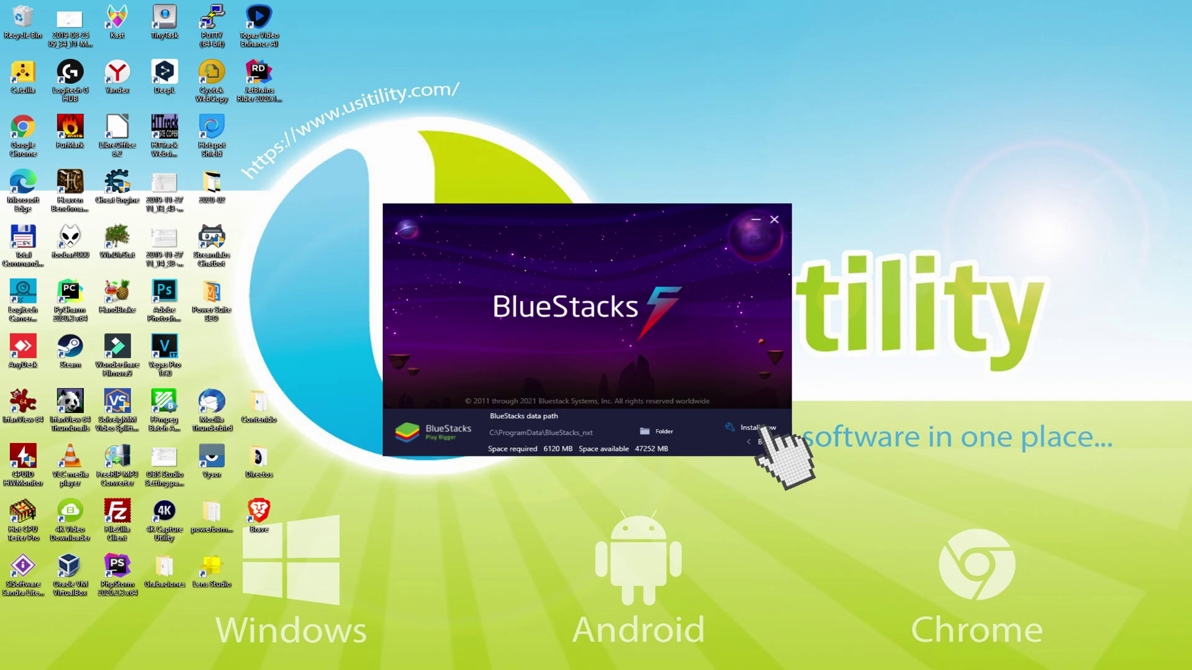
click(753, 441)
click(586, 432)
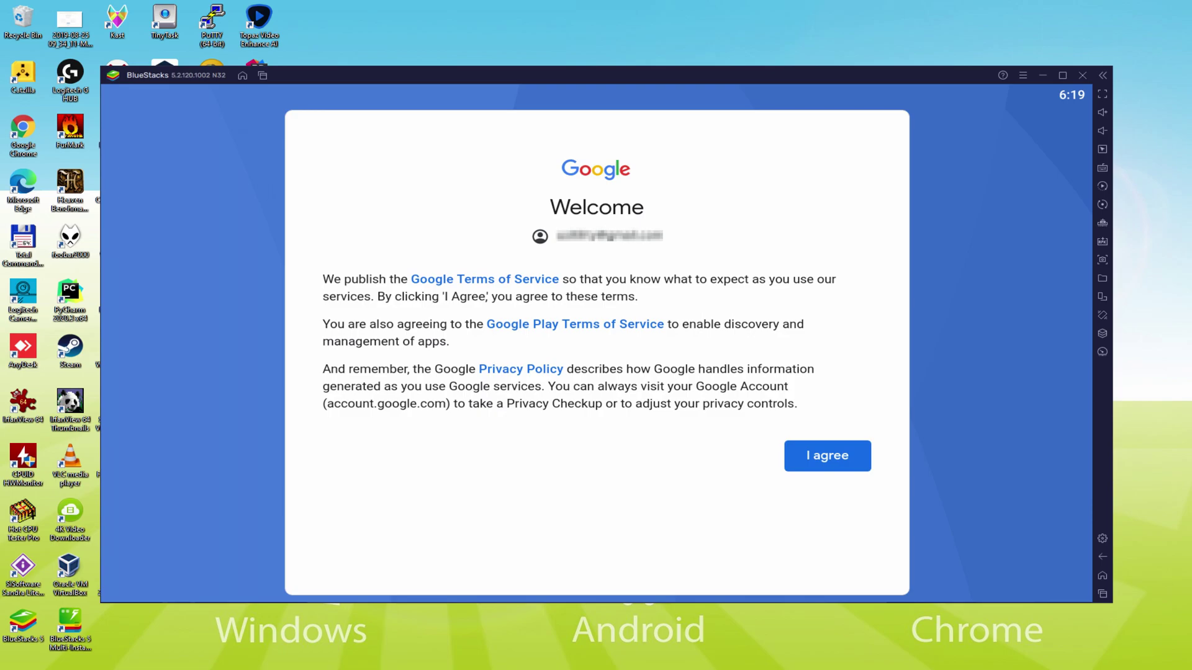
Agree to Google's terms, turn off Back up to Google Drive and accept the Google services settings.
click(826, 458)
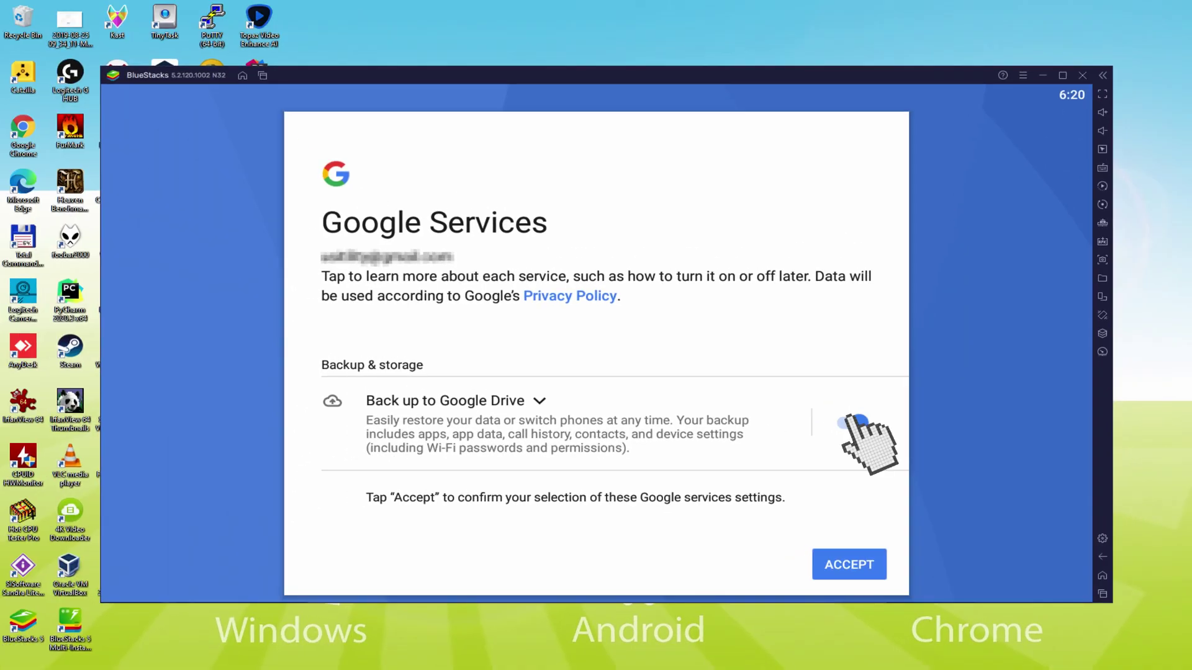
click(853, 424)
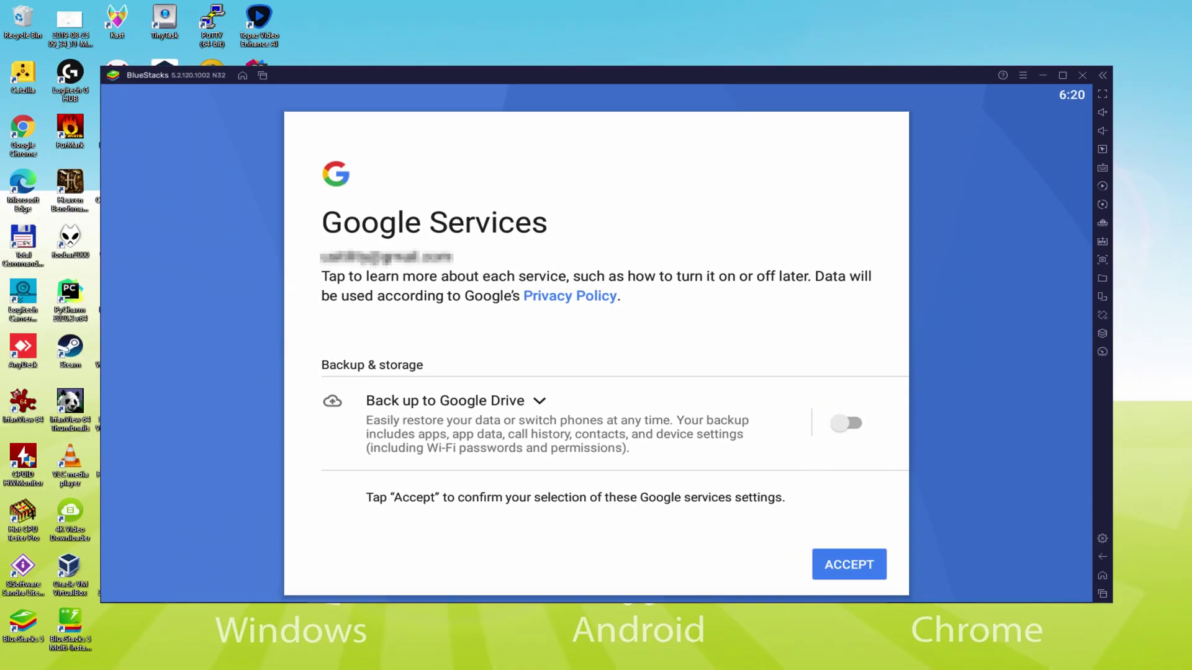
click(849, 562)
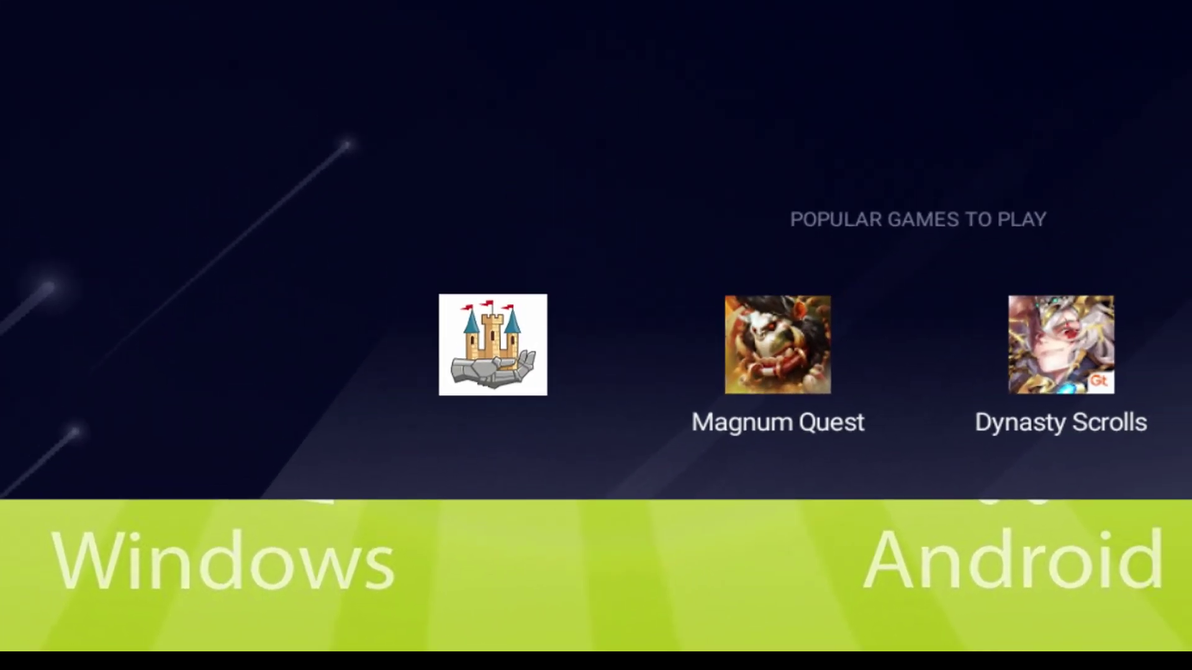
Install Kingdom Maker from its store page and launch the game from the emulator's home screen.
click(409, 534)
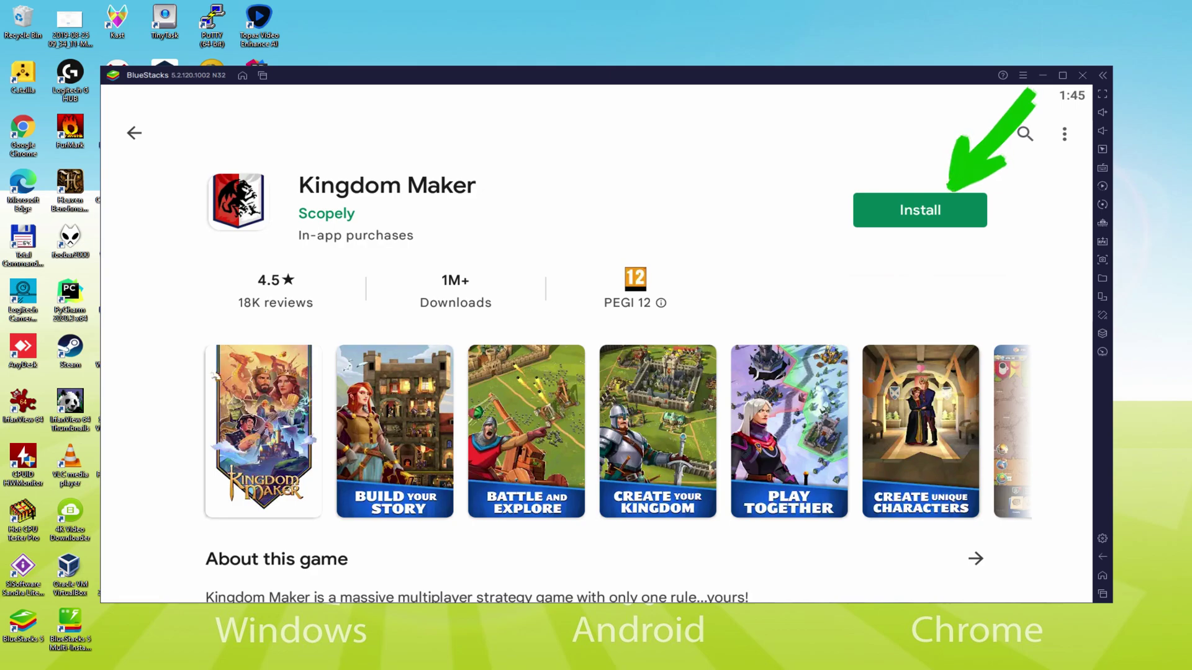
click(940, 208)
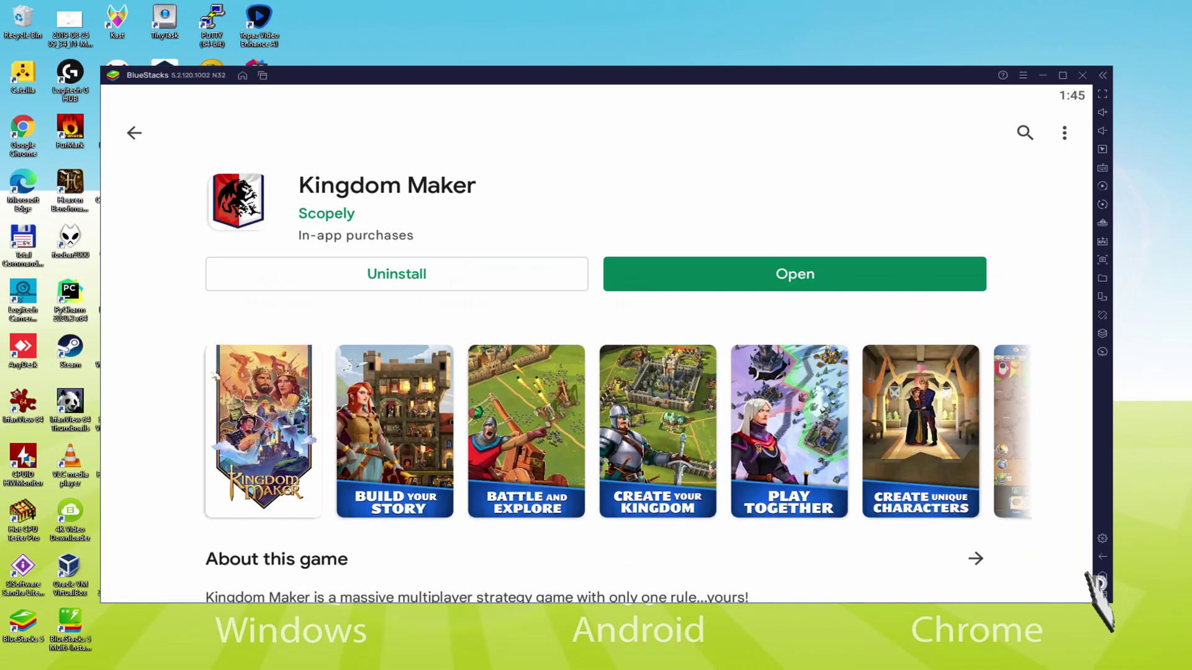
click(1017, 460)
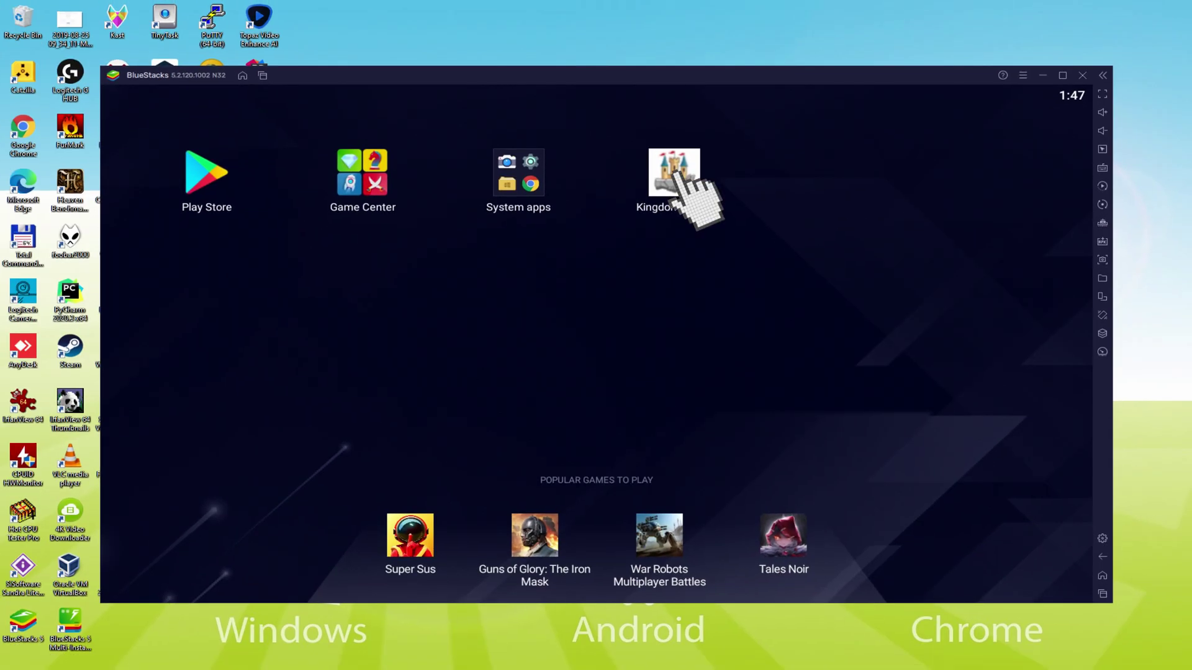
click(435, 348)
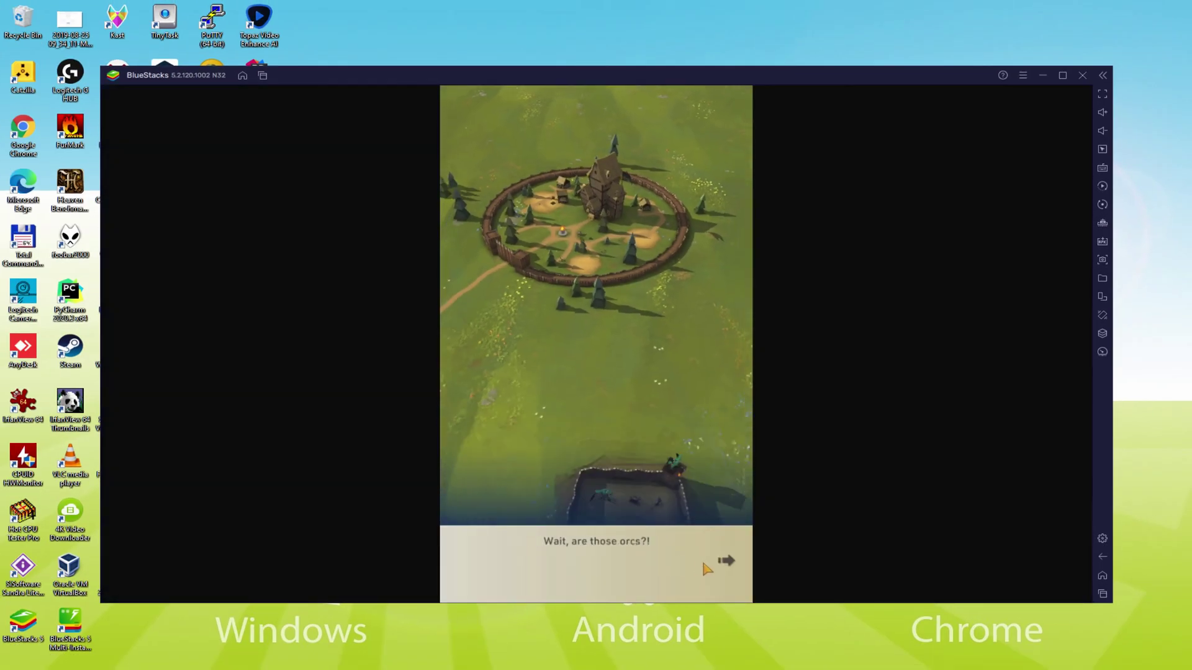
Advance the orc dialogue and enter the walled Keep on the map.
click(696, 561)
click(699, 564)
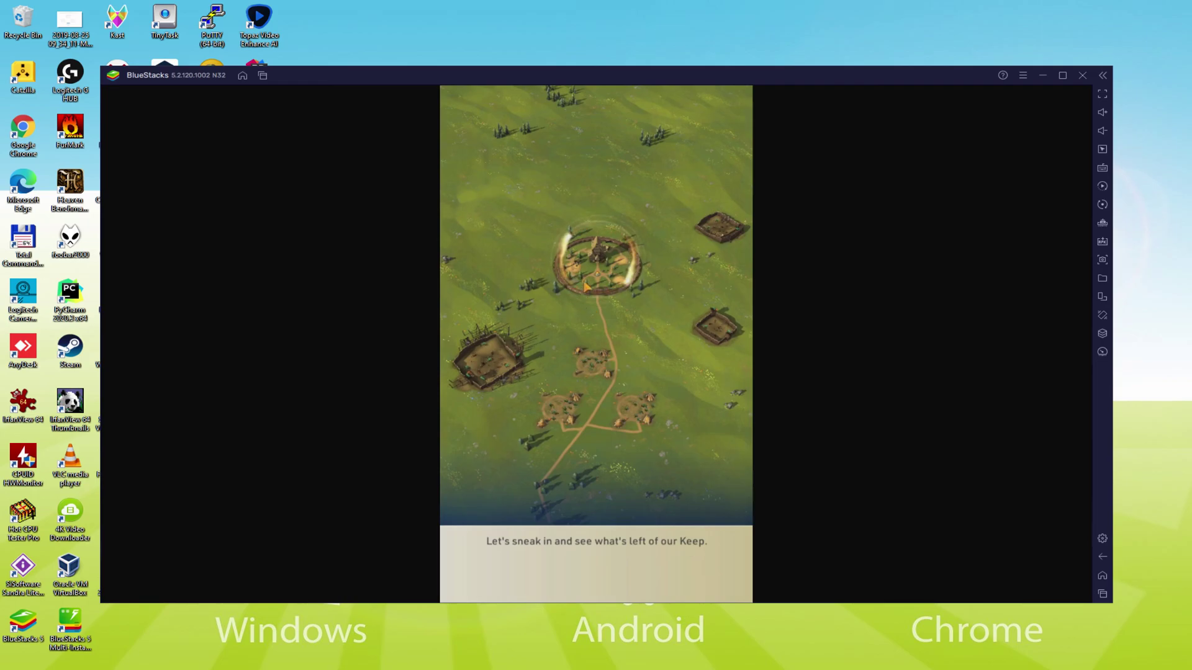
click(589, 284)
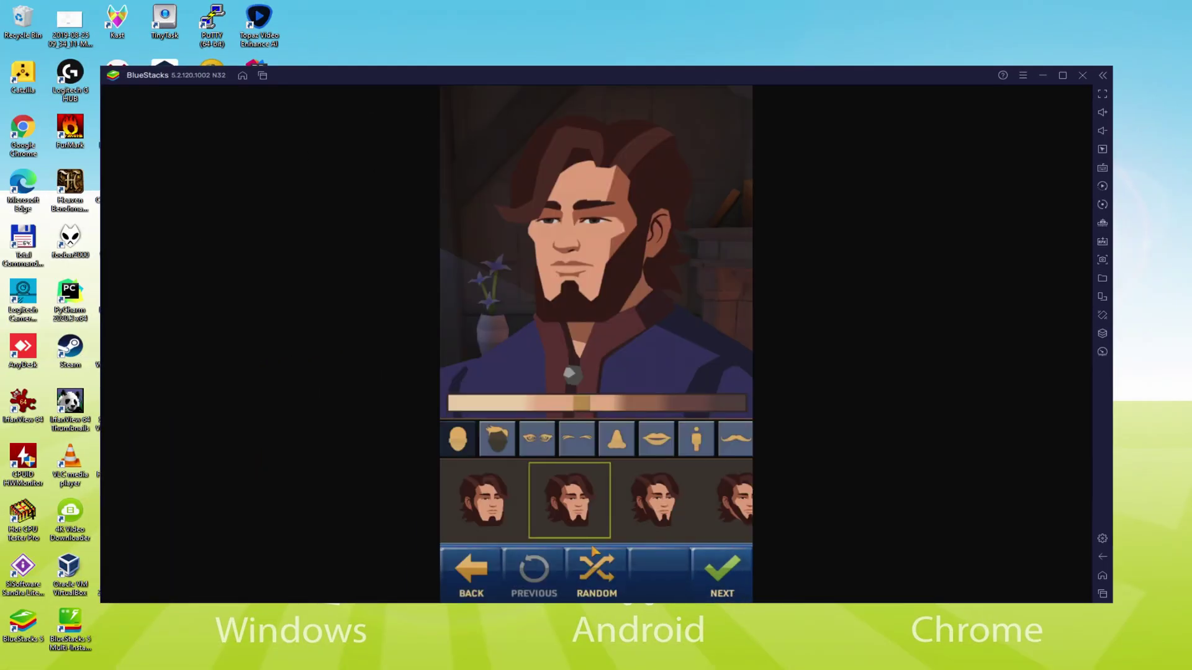
Create the royal couple by accepting the king's look, choosing a nose for the queen and confirming the family name Usitility.
click(580, 441)
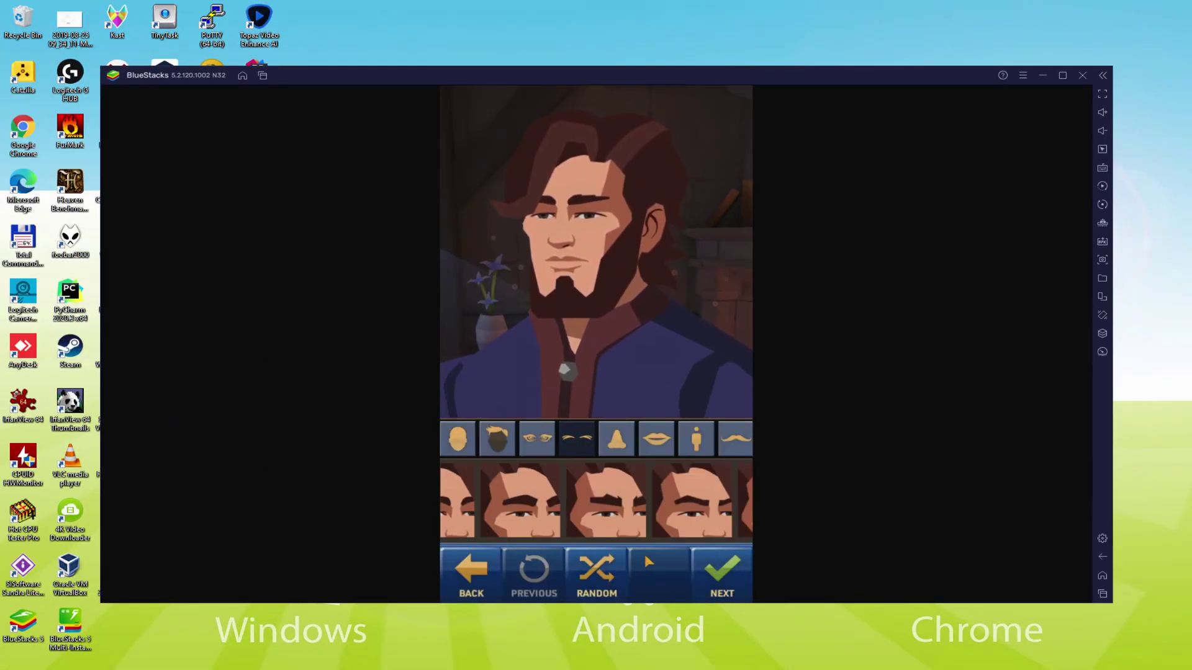
click(722, 593)
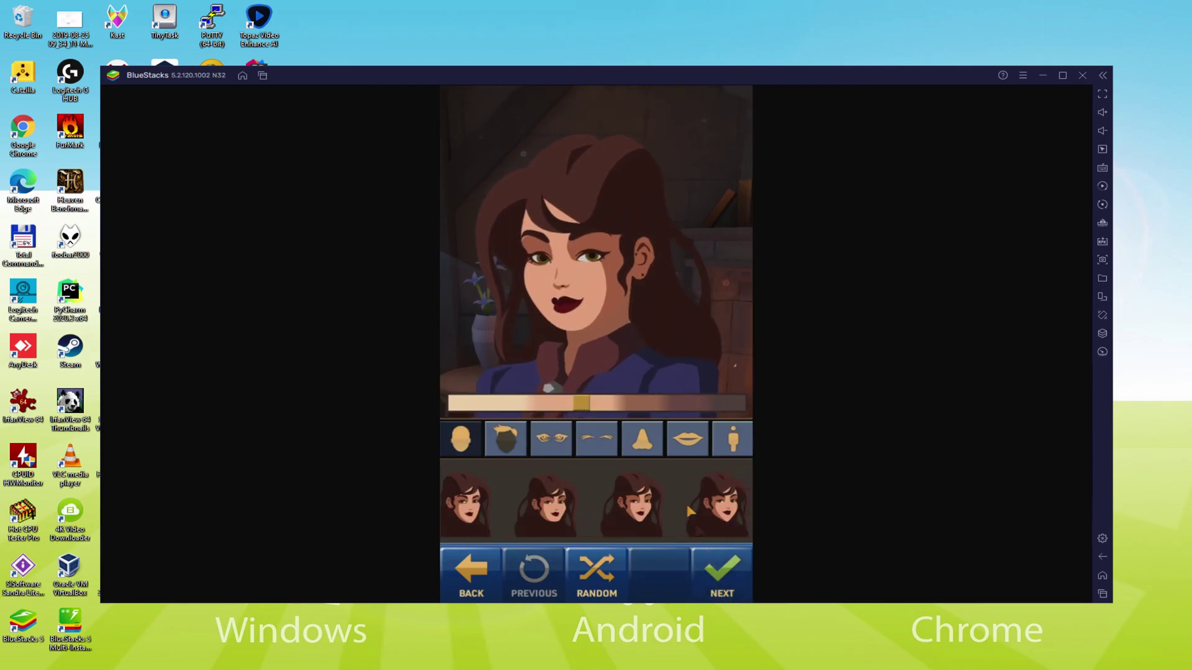
click(642, 439)
click(658, 500)
click(720, 569)
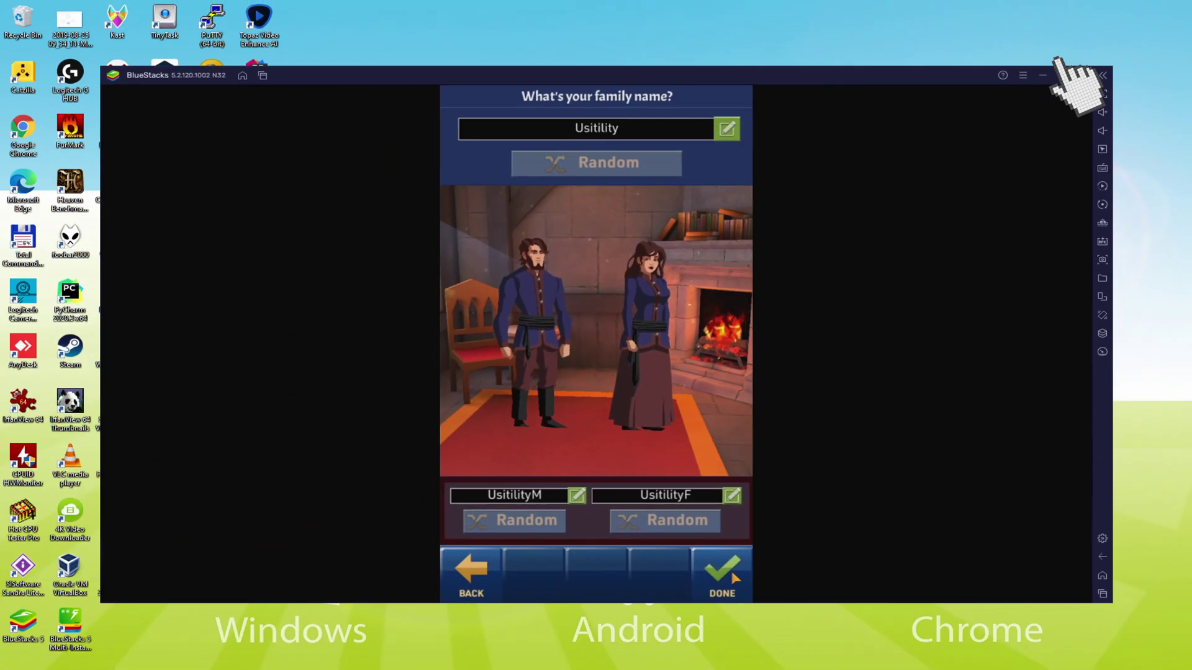
click(733, 596)
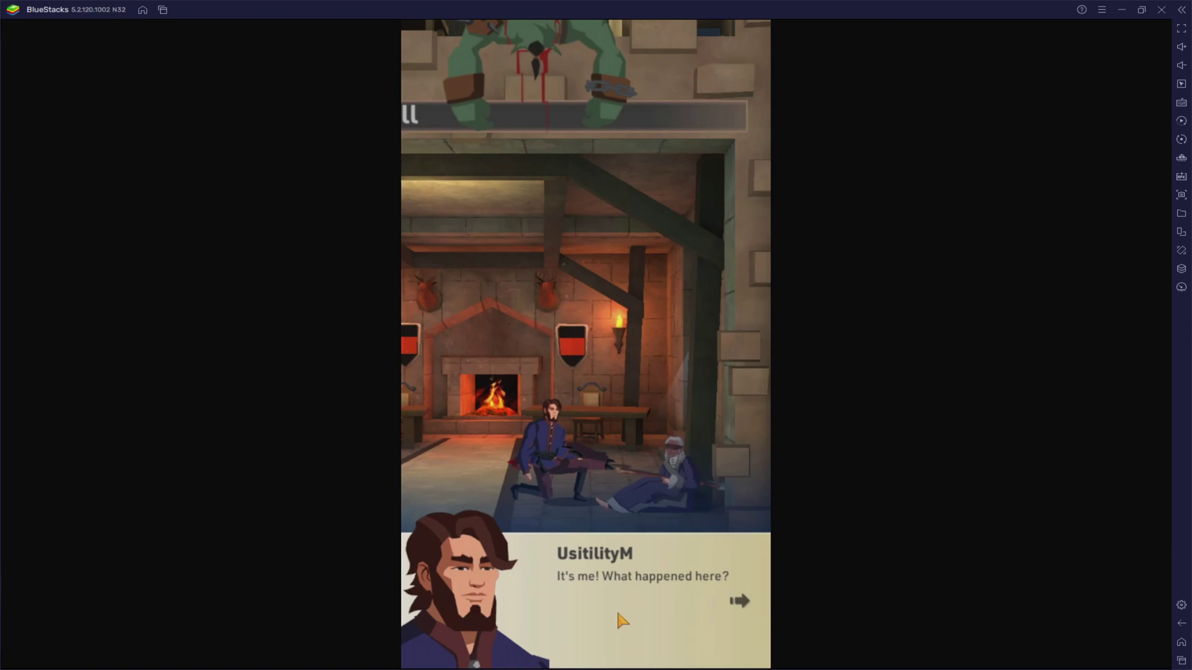
Advance the throne hall conversation with Duncan and the prince's dialogue at the start of the orc battle.
click(617, 613)
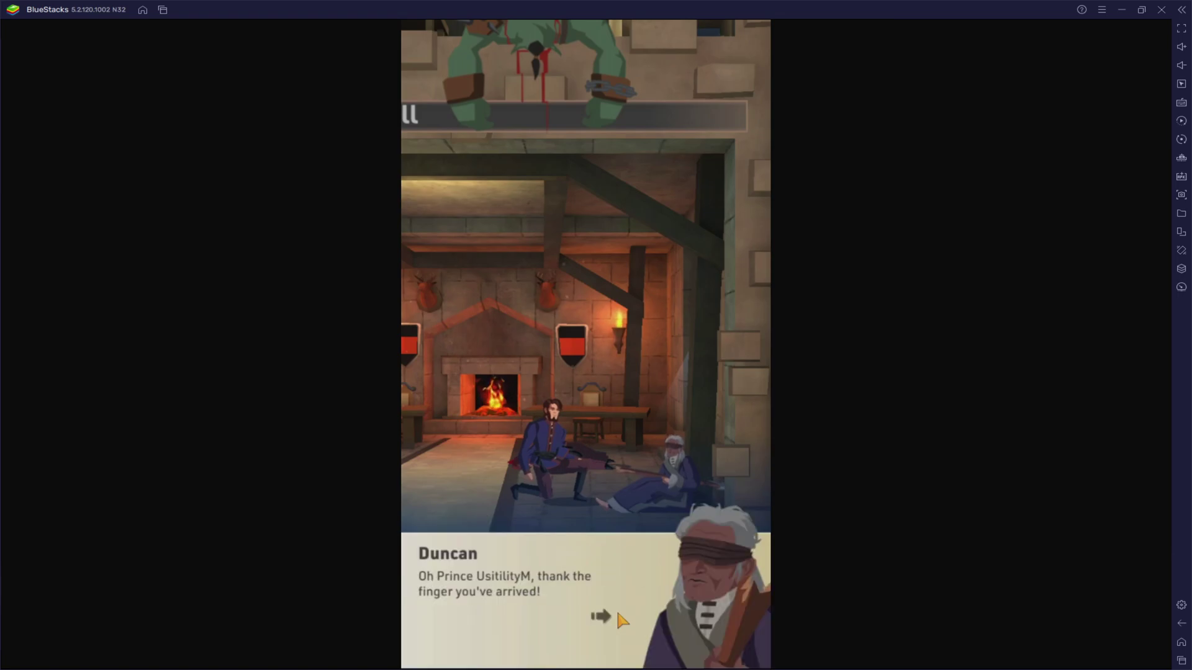
click(617, 613)
click(617, 614)
click(617, 613)
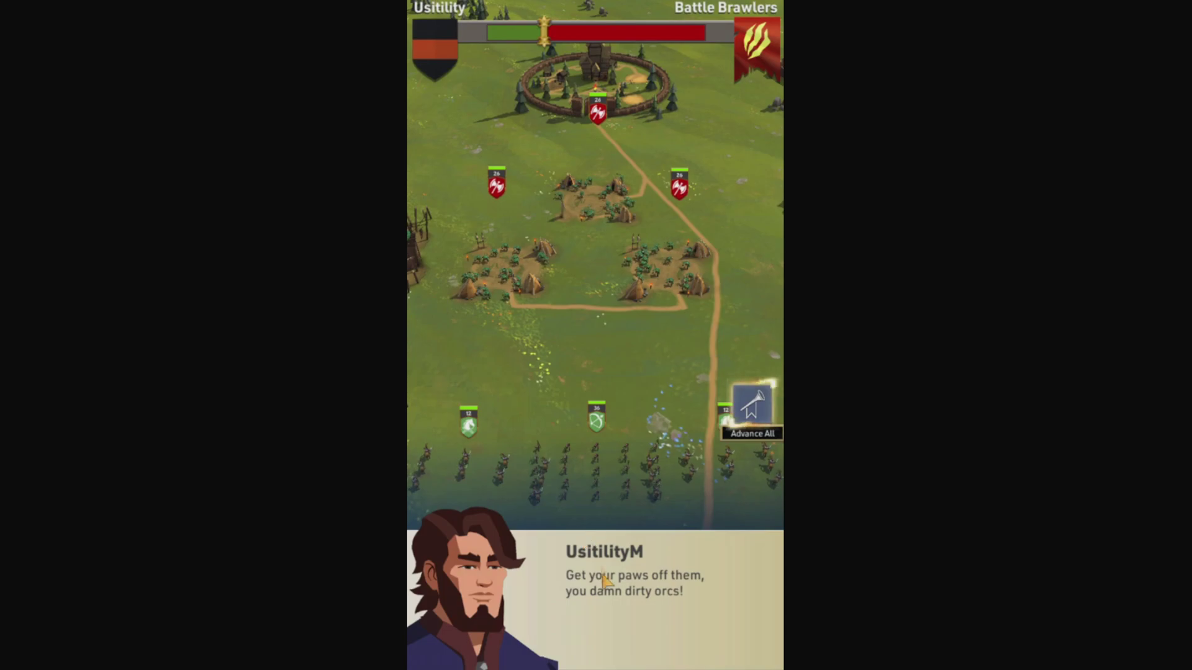
click(688, 614)
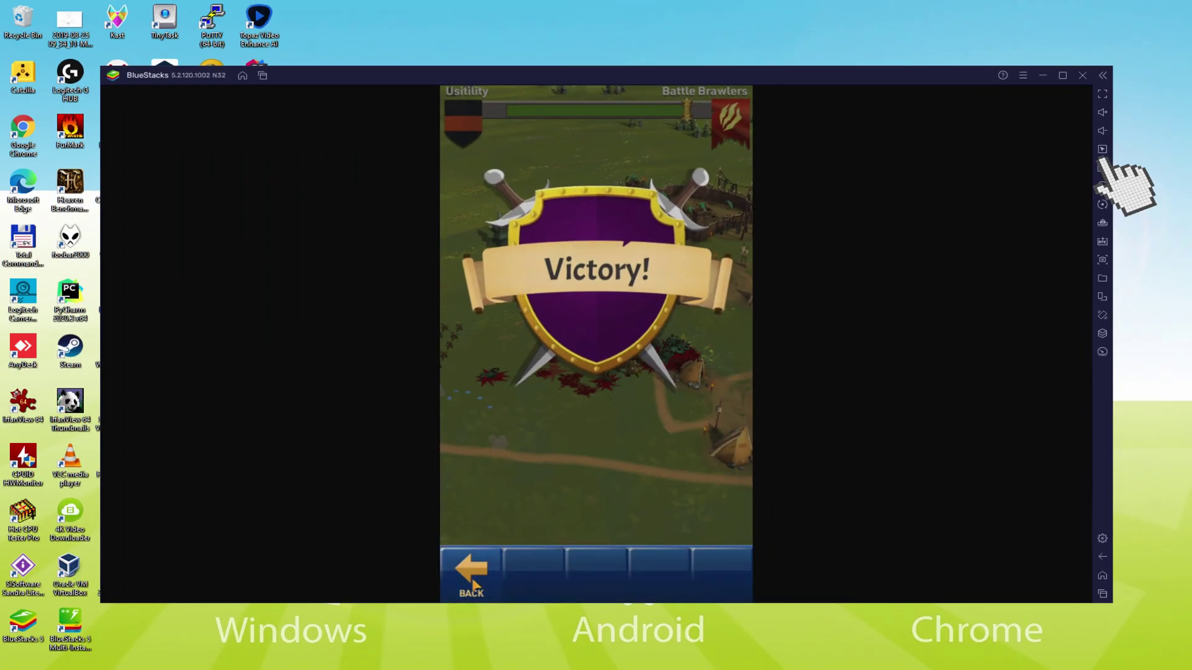
View the available key-mapping actions in the emulator's controls editor and close it without changes.
click(1103, 167)
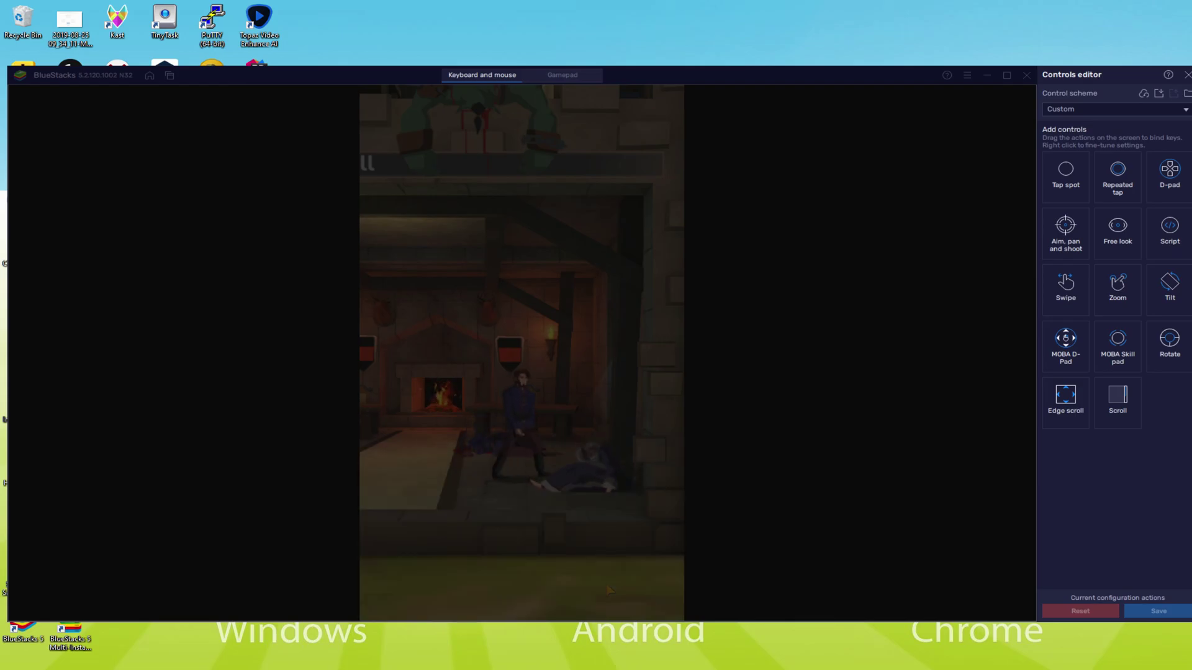
key(Escape)
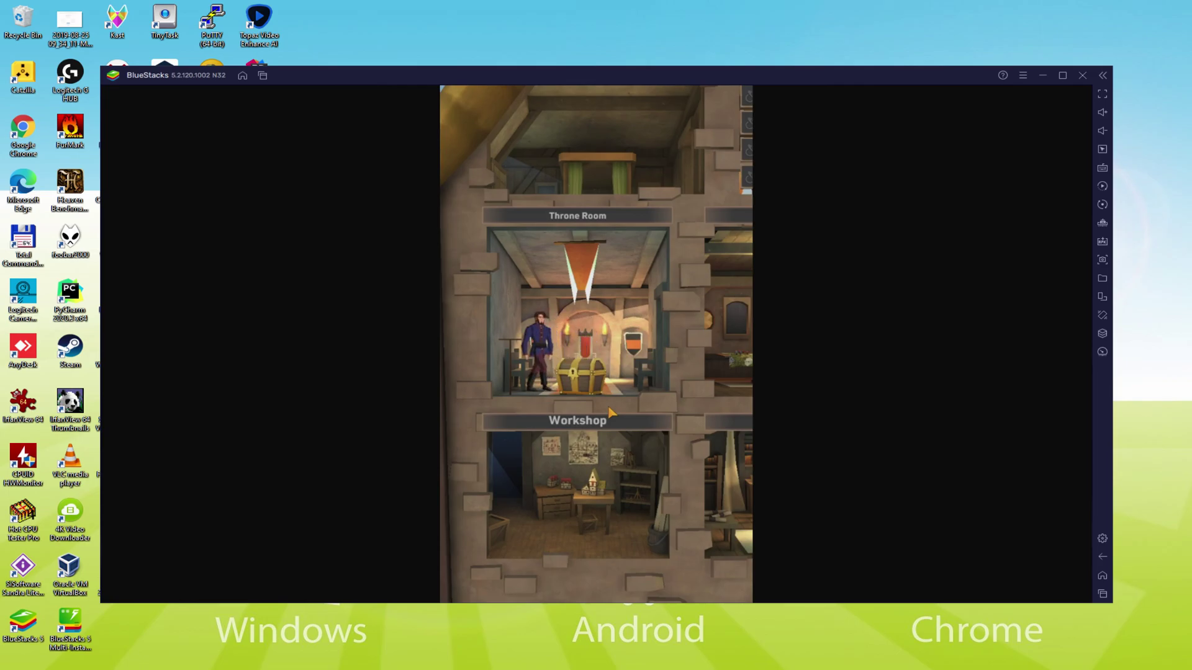
Advance through the tutorial dialogue in the castle until the building placement on the map.
click(684, 554)
click(686, 557)
click(686, 559)
click(686, 561)
click(686, 560)
click(686, 561)
click(685, 561)
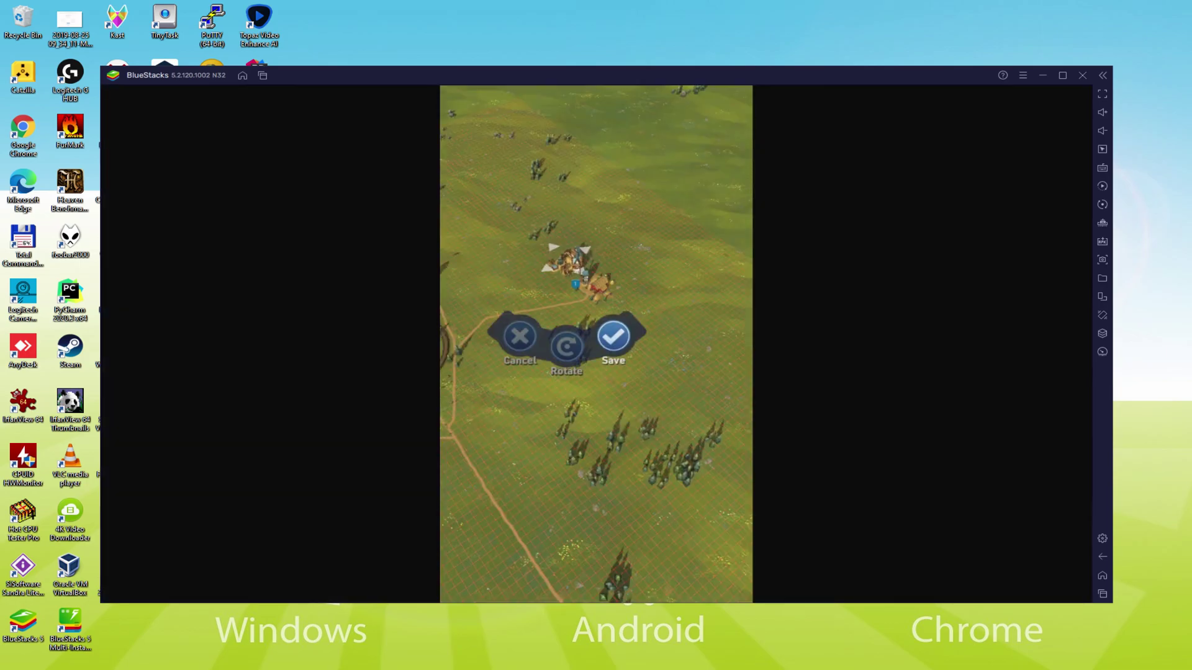
Save the new building's placement on the map and advance Owlie's explanation of wood.
click(620, 353)
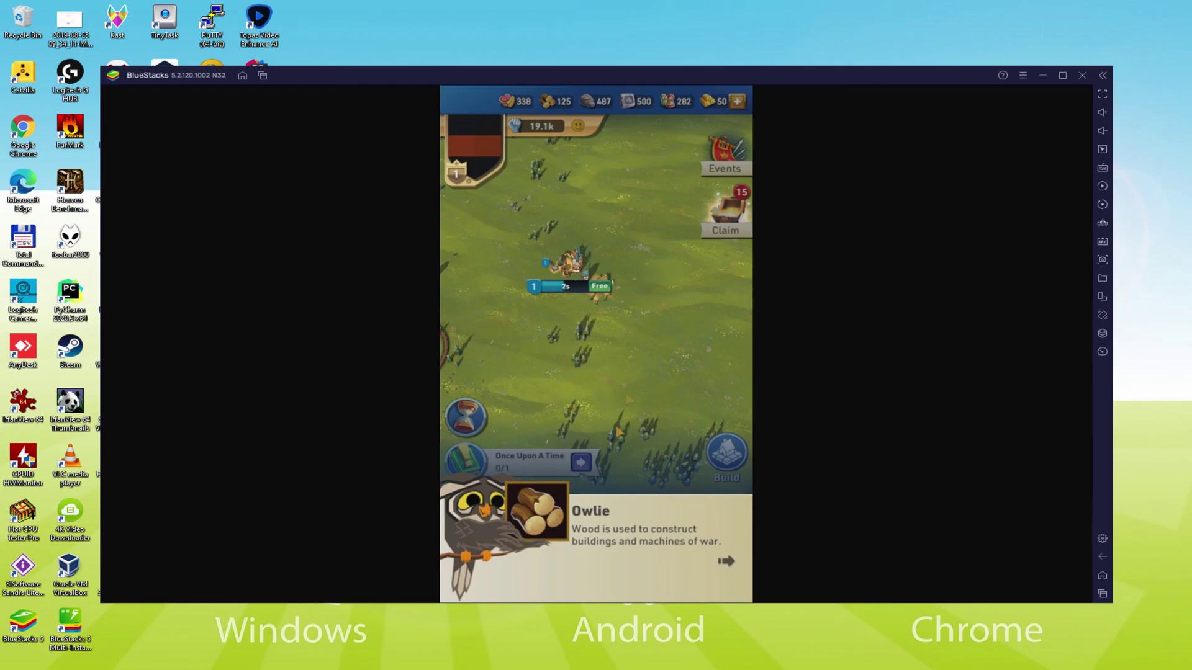
click(723, 561)
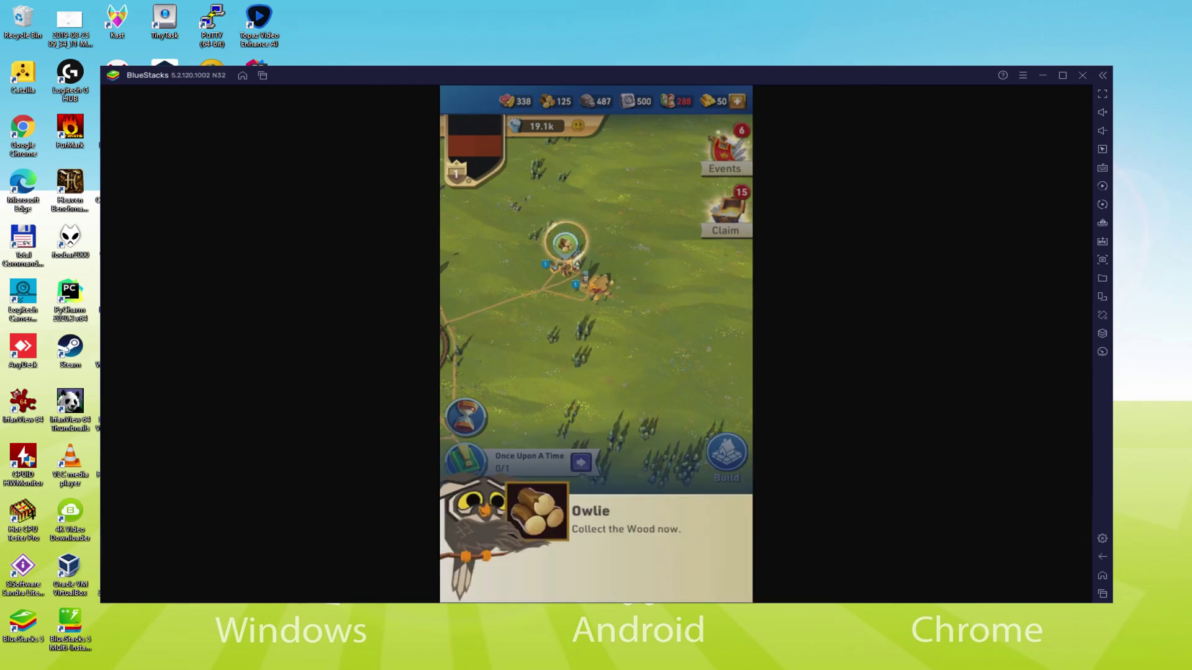
Collect the wood, then build a Stonemason from the production buildings and save its placement on the map.
click(565, 243)
click(713, 444)
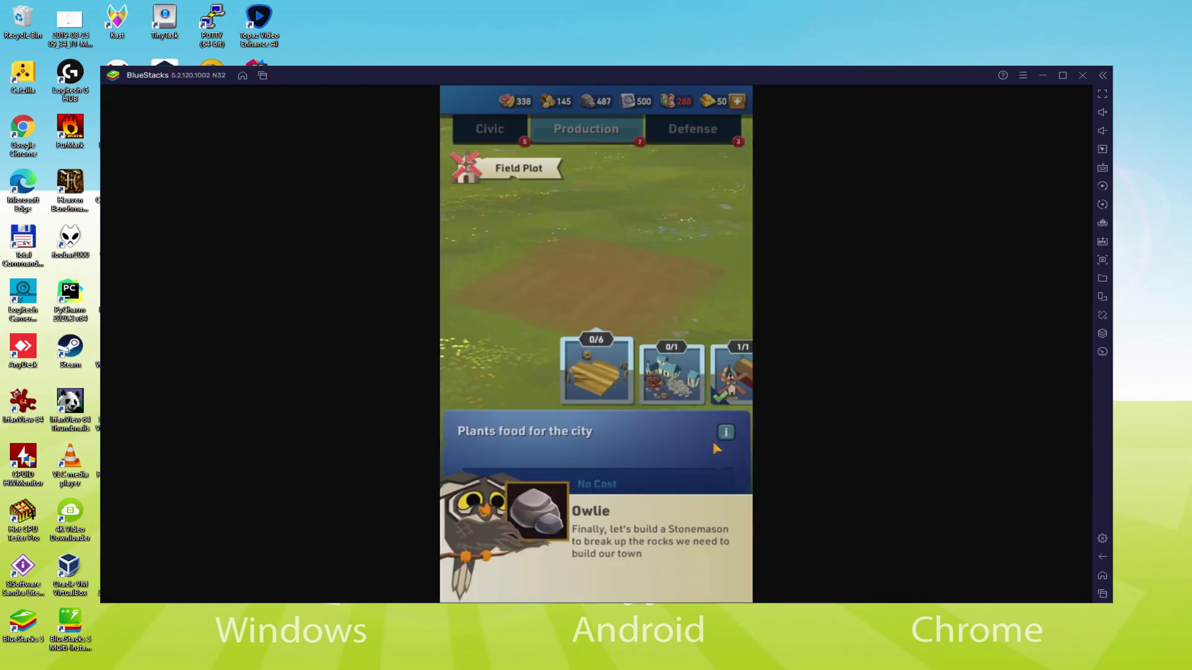
click(672, 373)
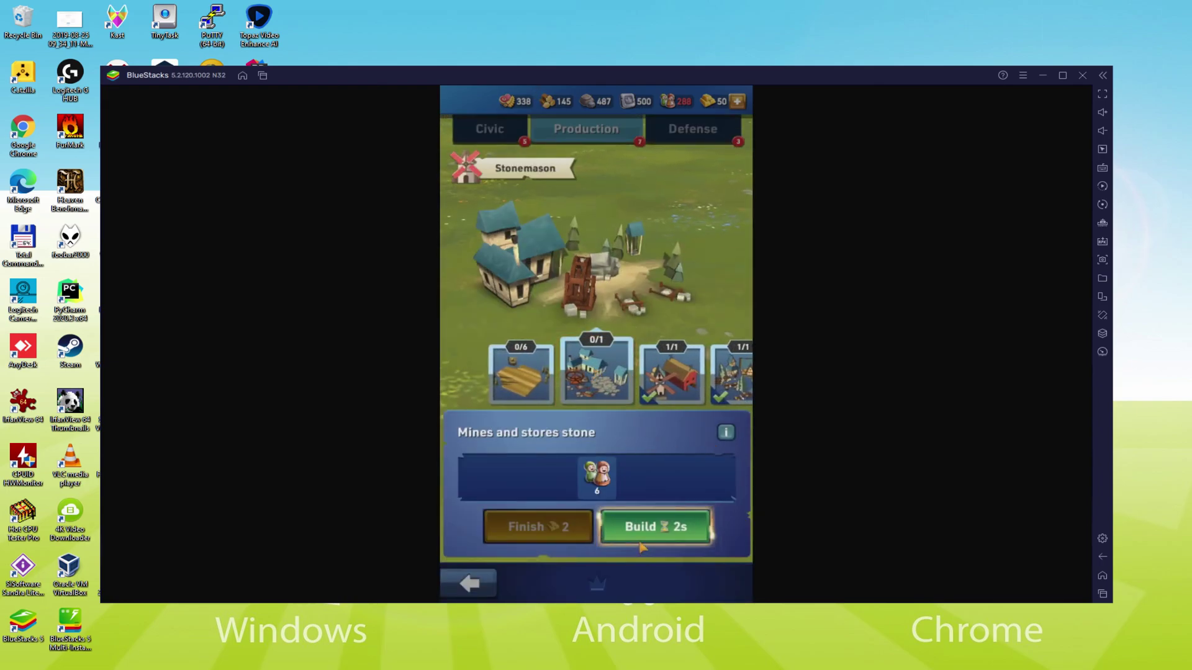
click(641, 537)
click(648, 380)
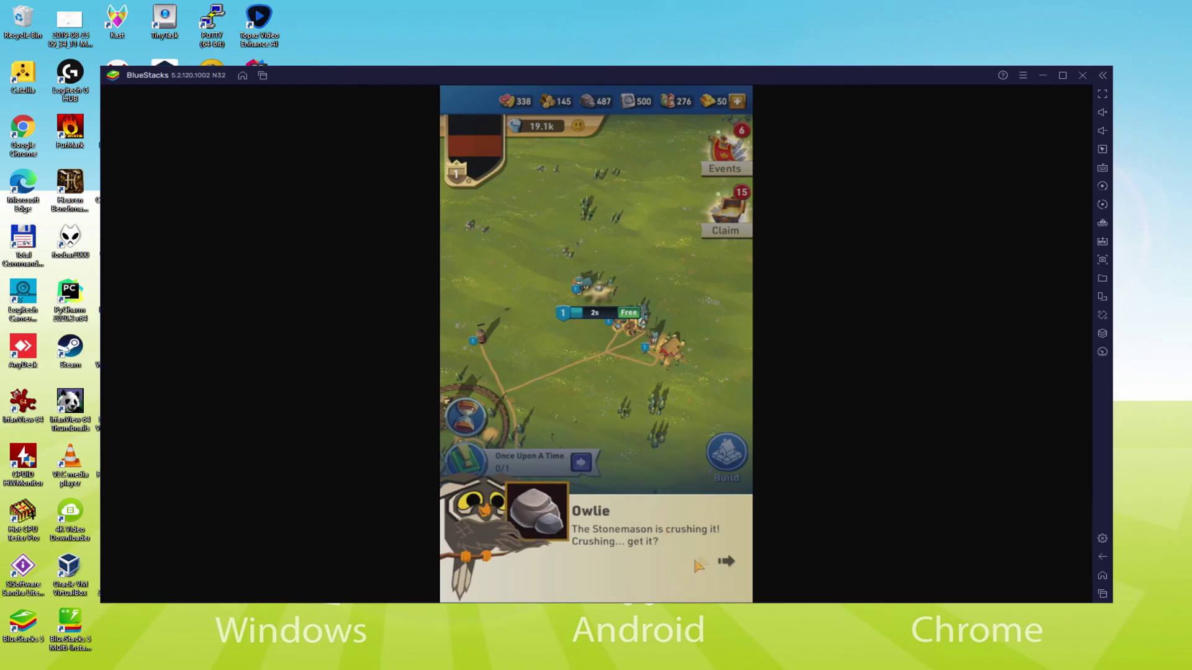
Advance Owlie's Stonemason dialogue and finish the stone collection part of the tutorial.
click(705, 559)
click(694, 545)
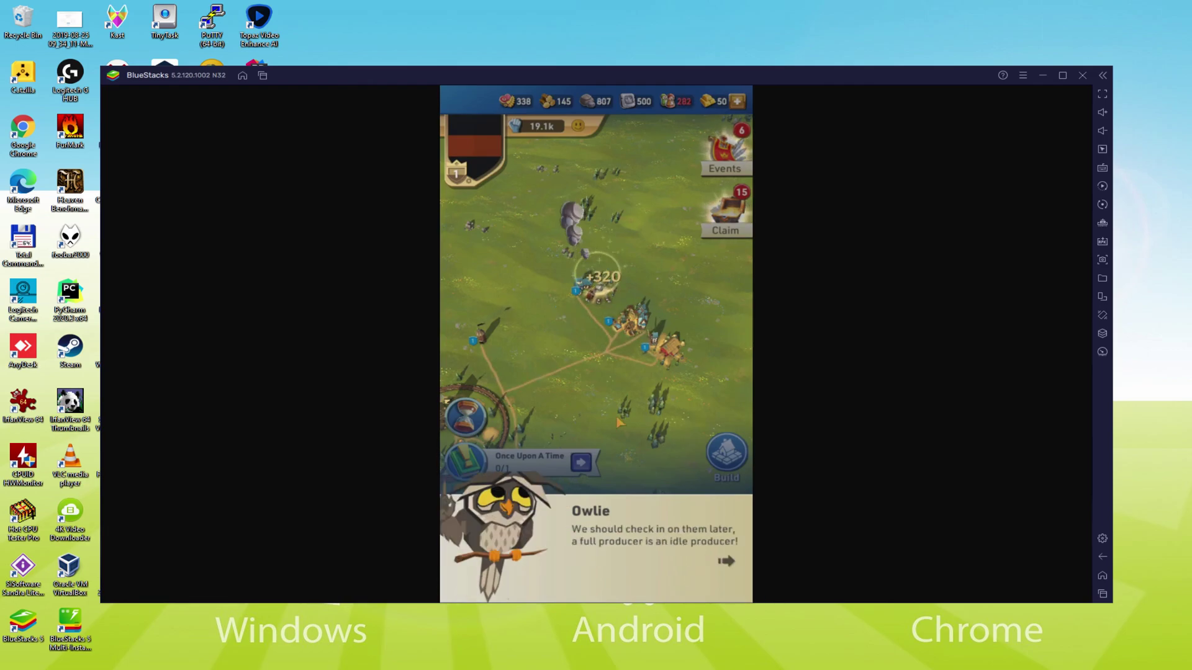
click(695, 546)
click(638, 303)
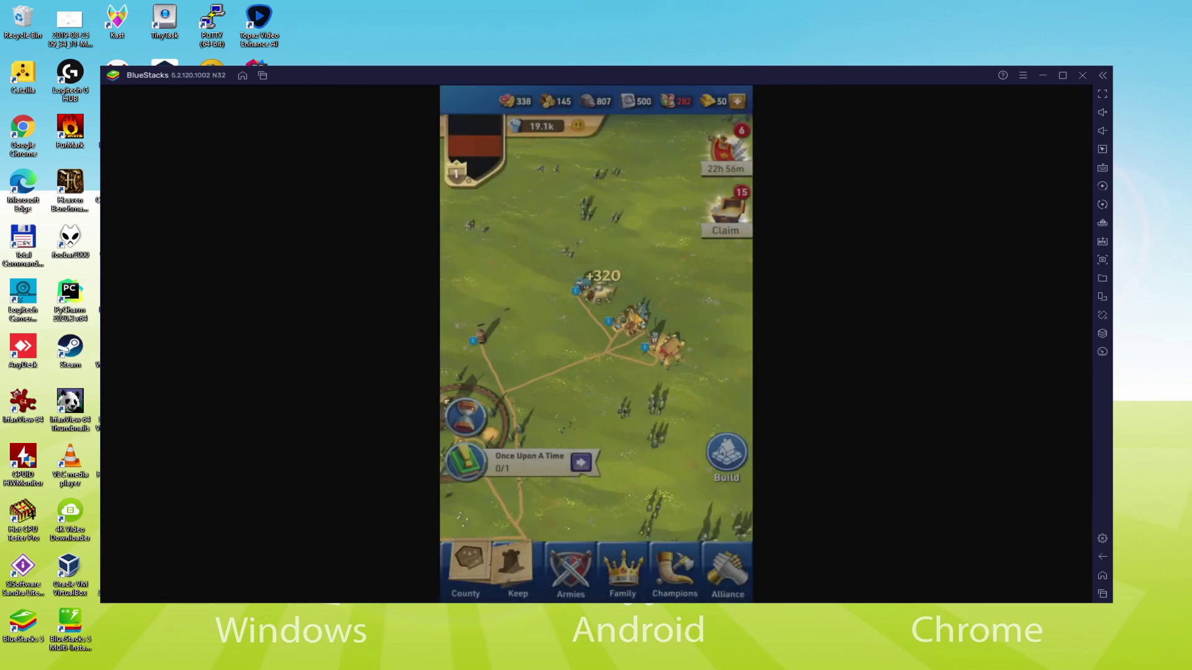
Open the defense buildings and assign the available troops to the keep's defensive positions.
click(725, 453)
click(701, 132)
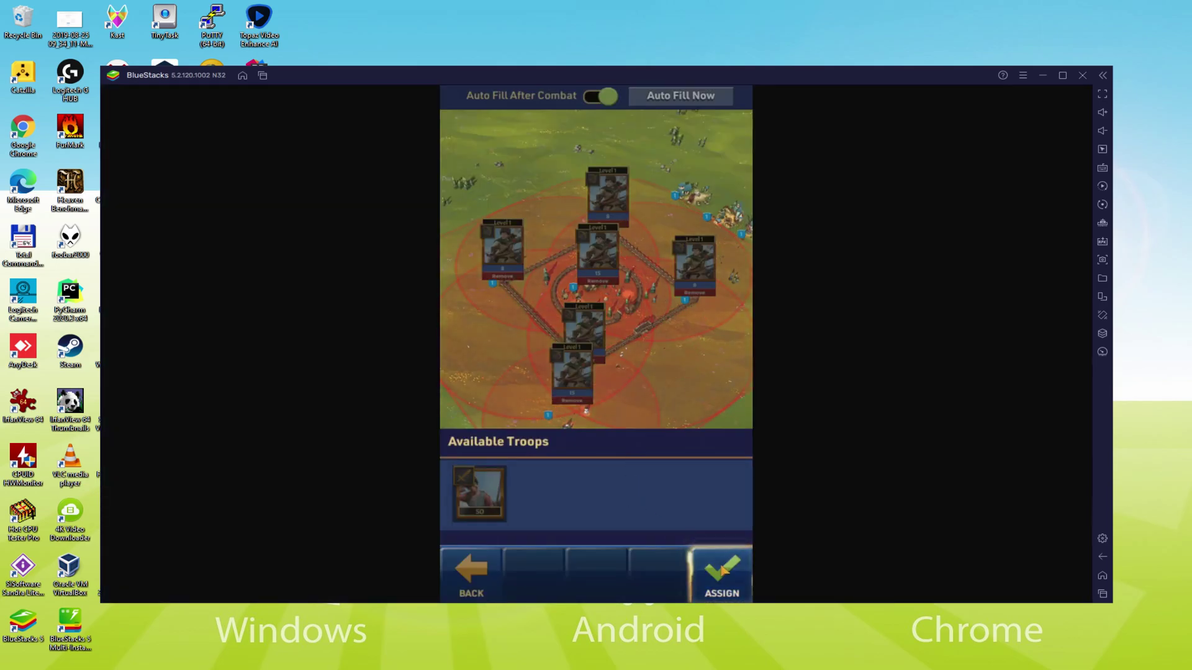
click(553, 339)
click(717, 531)
Build the Barracks from the civic buildings using the 2s timed build and save its placement on the map.
click(721, 508)
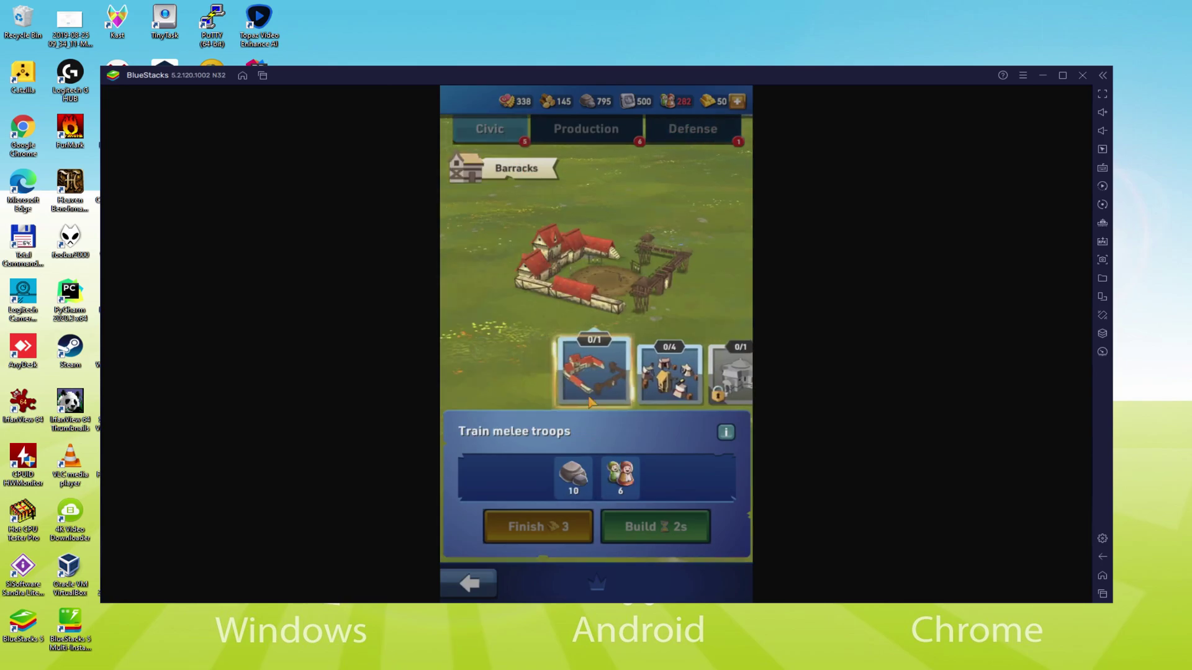
click(655, 527)
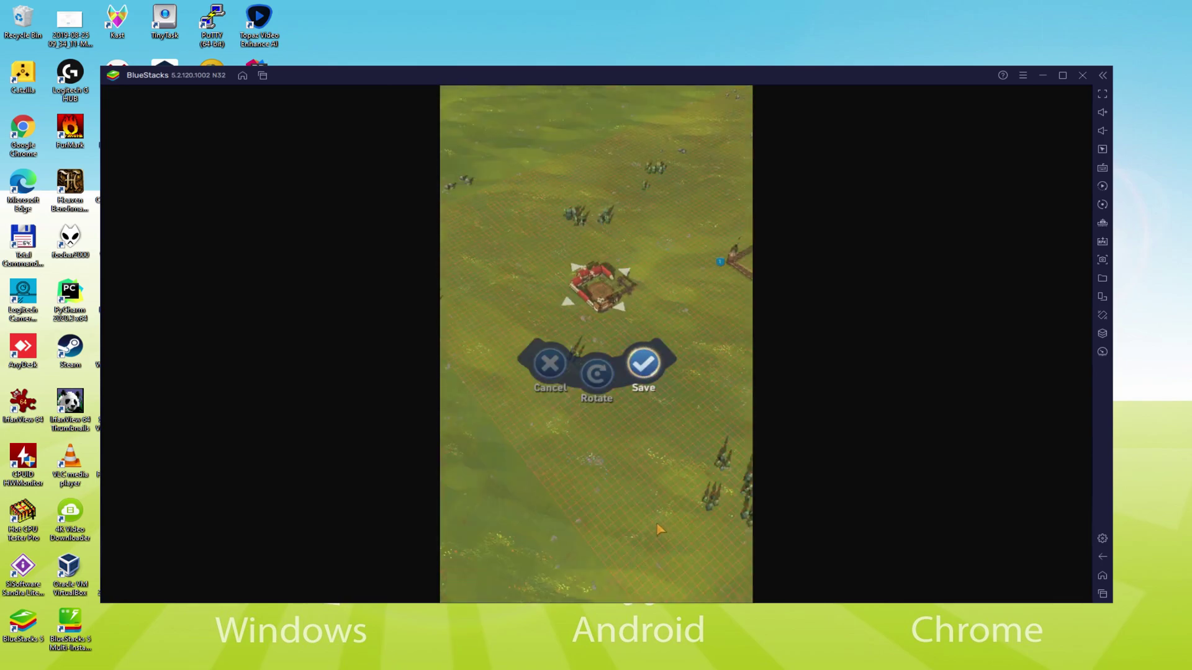
click(644, 364)
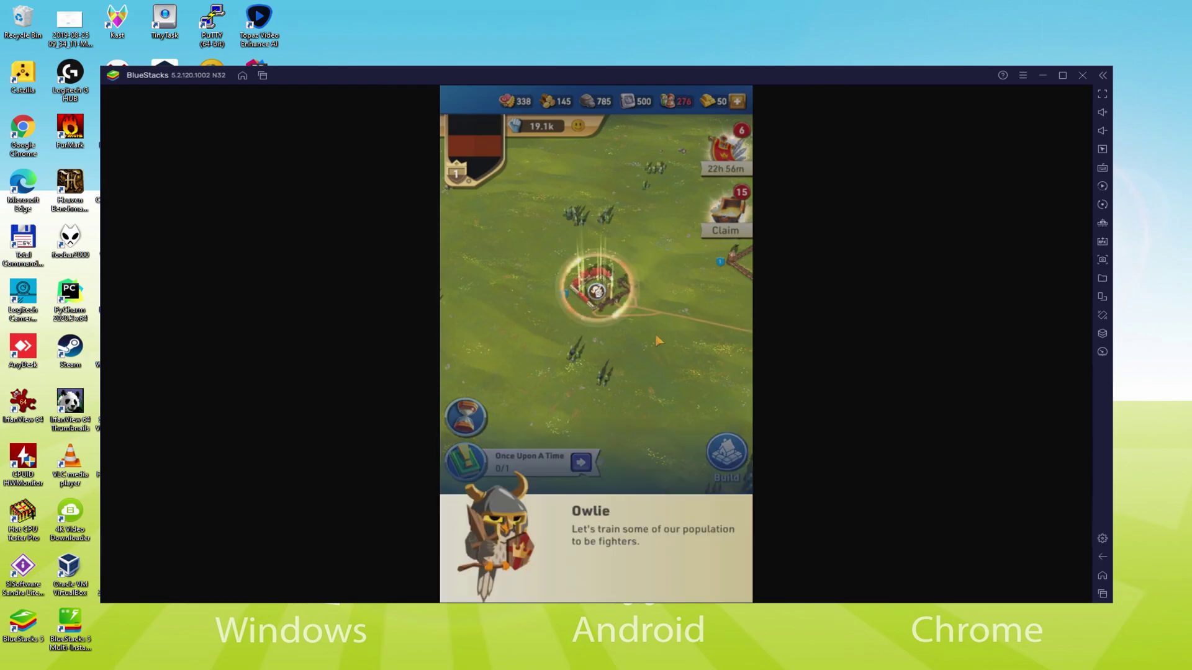
Train 10 Militia Swordsmen at the Barracks, finishing the training instantly for 5 gold.
click(616, 301)
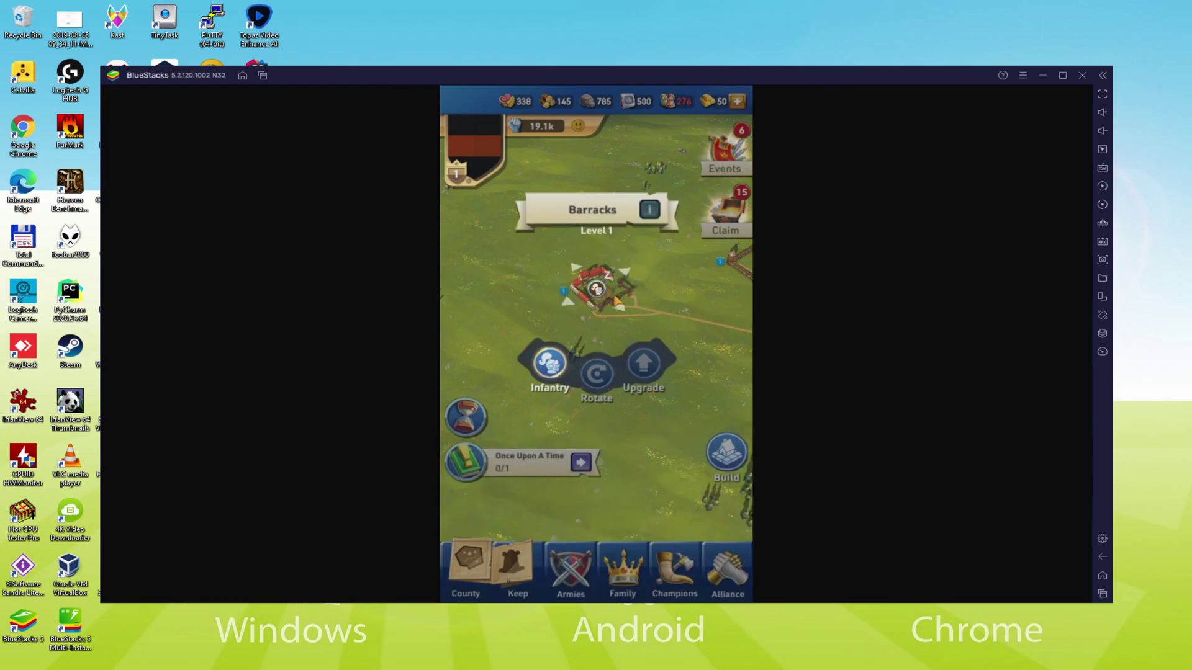
click(550, 364)
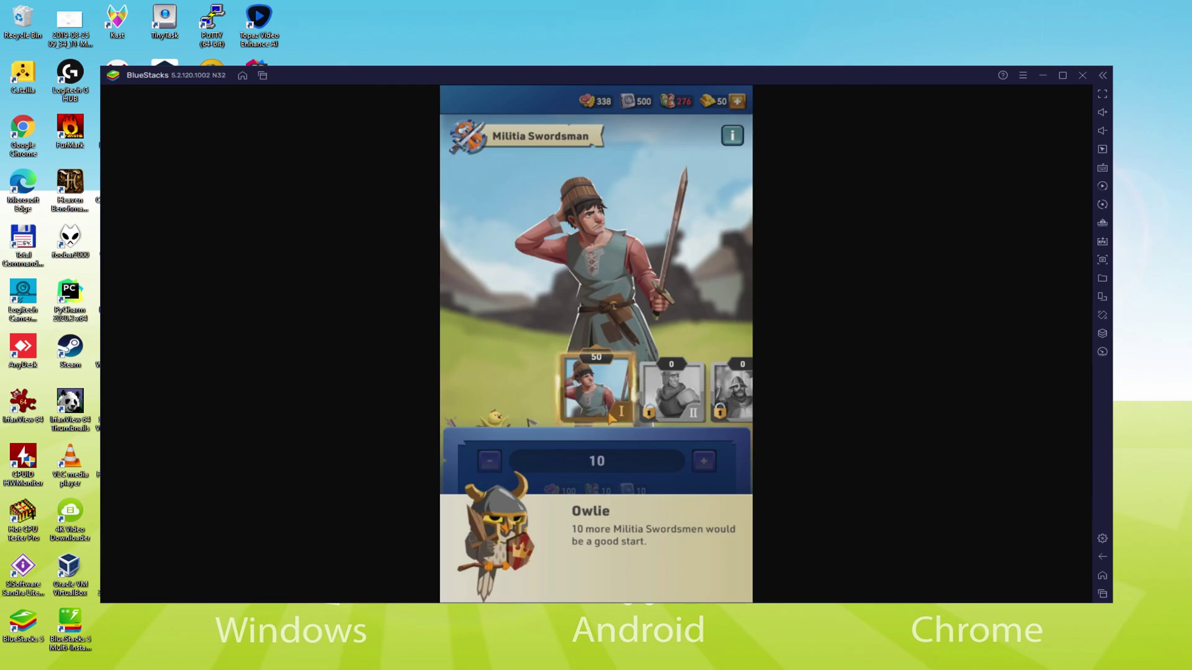
click(725, 575)
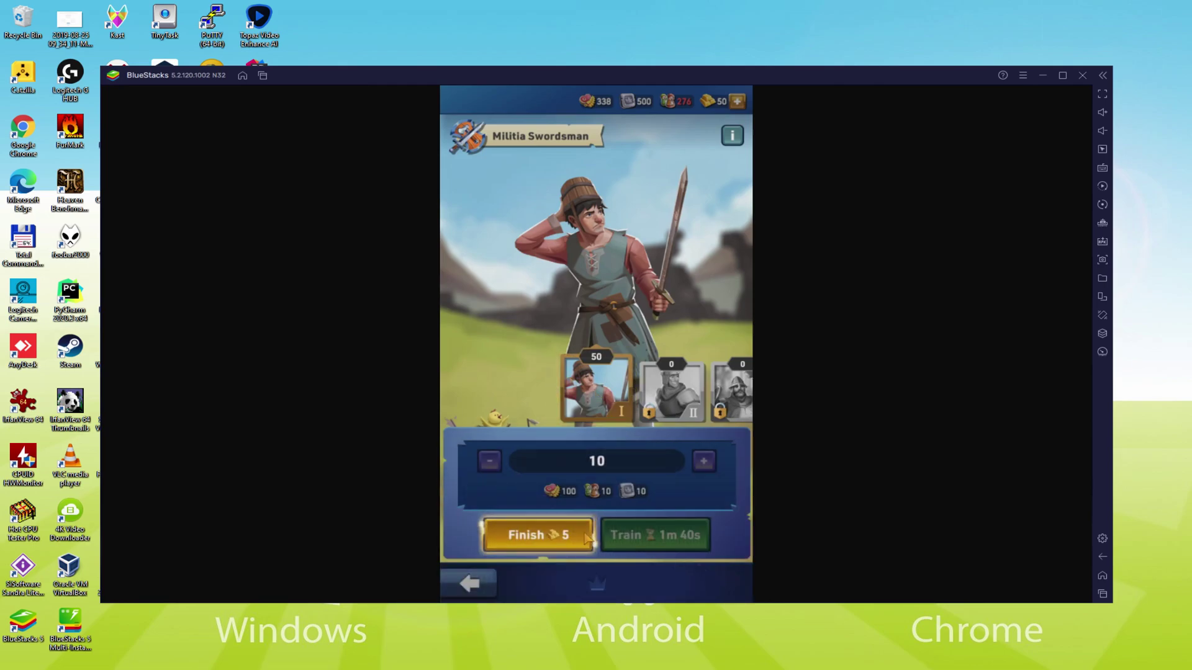
click(571, 533)
click(698, 547)
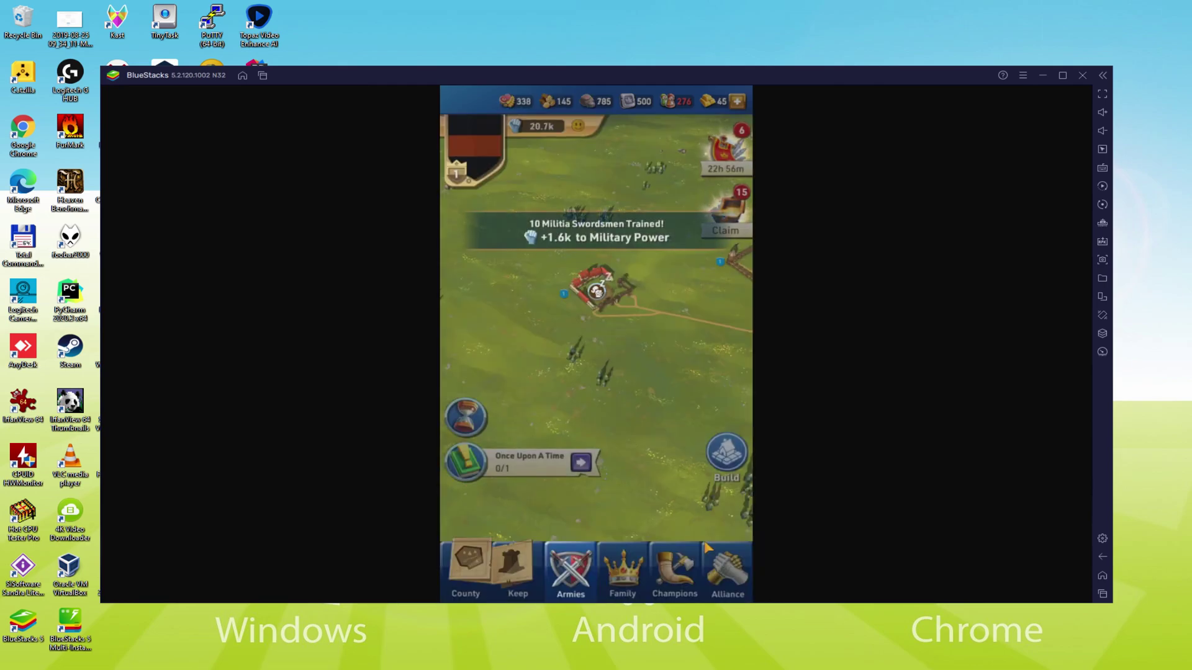
Assemble a new army with the bearded level 1 male royal as its captain.
click(570, 568)
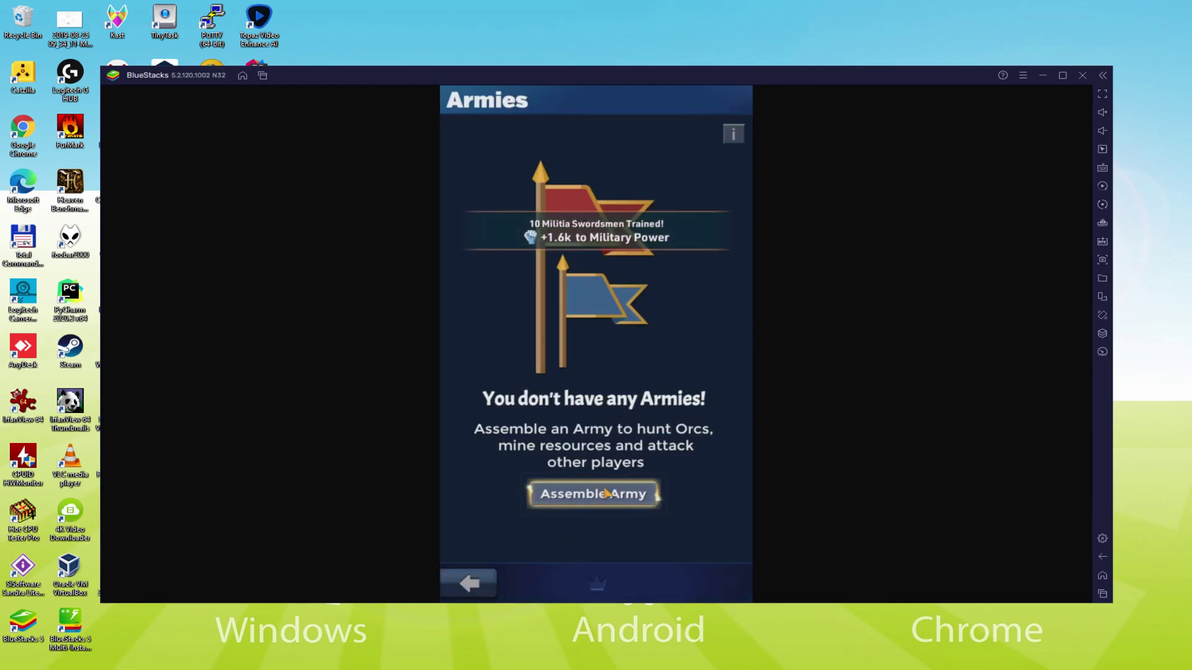
click(590, 492)
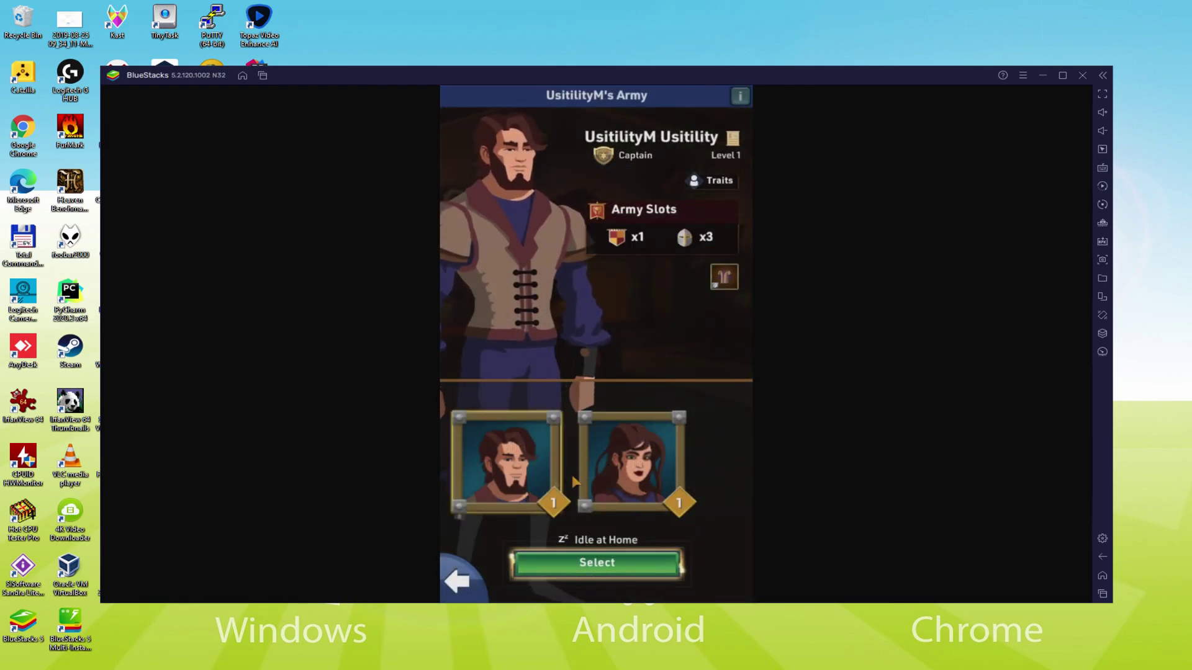
click(591, 565)
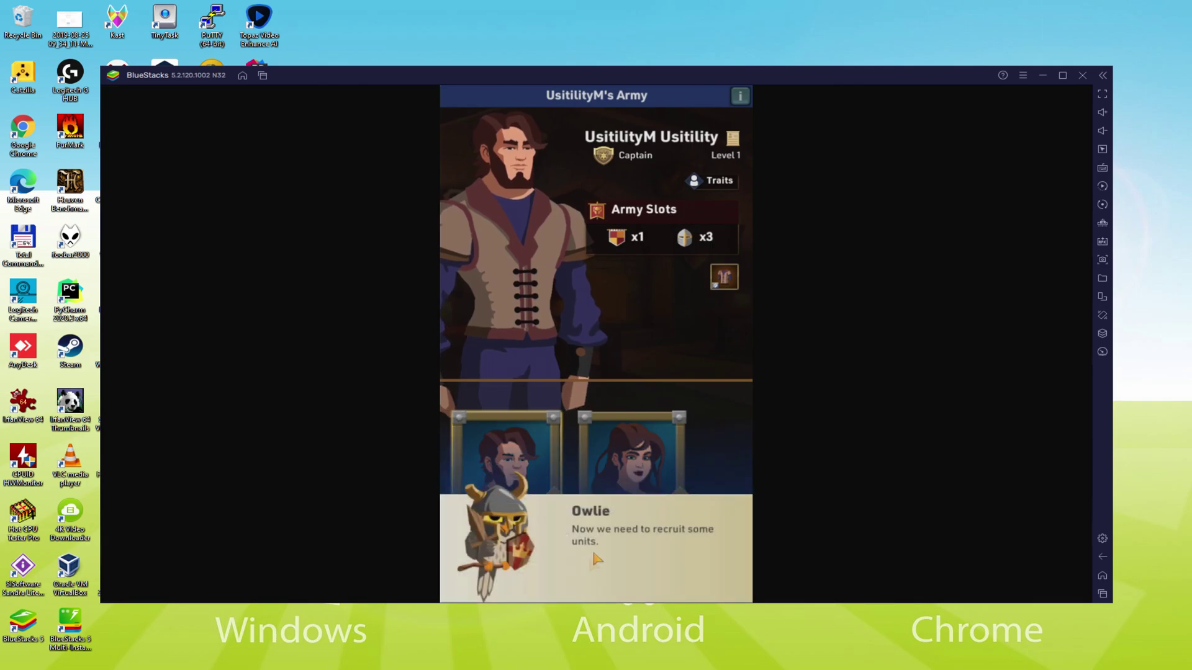
Assign 30 Militia Swordsmen to the army's first open troop slot.
click(594, 559)
click(515, 308)
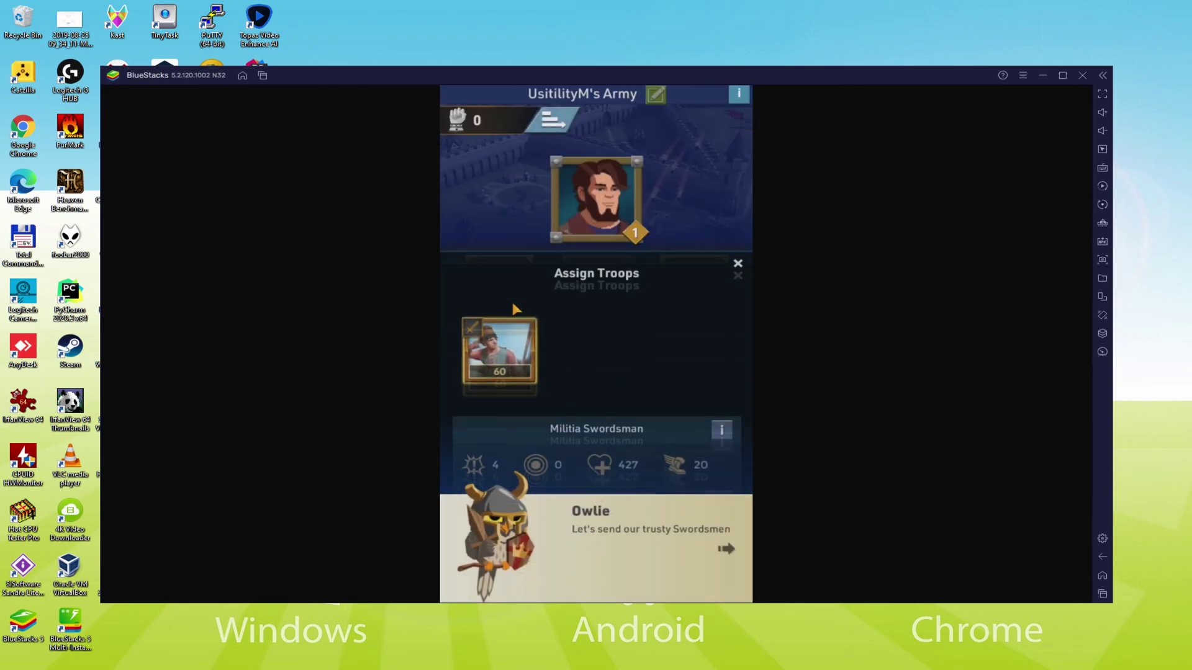
click(687, 535)
click(594, 529)
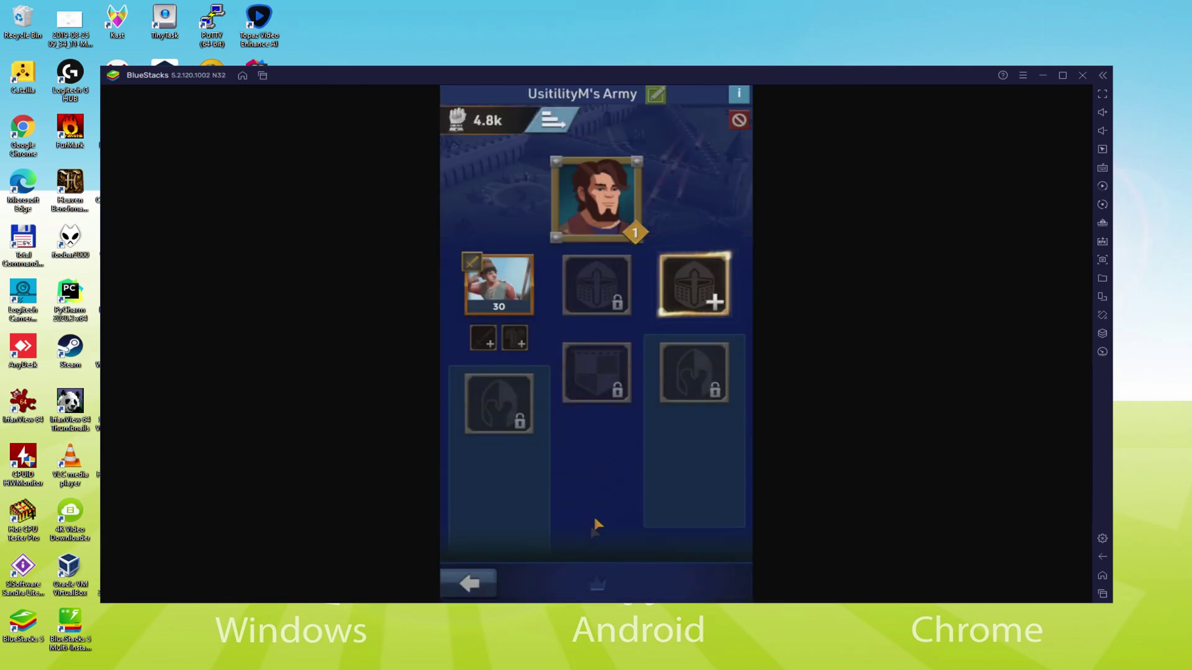